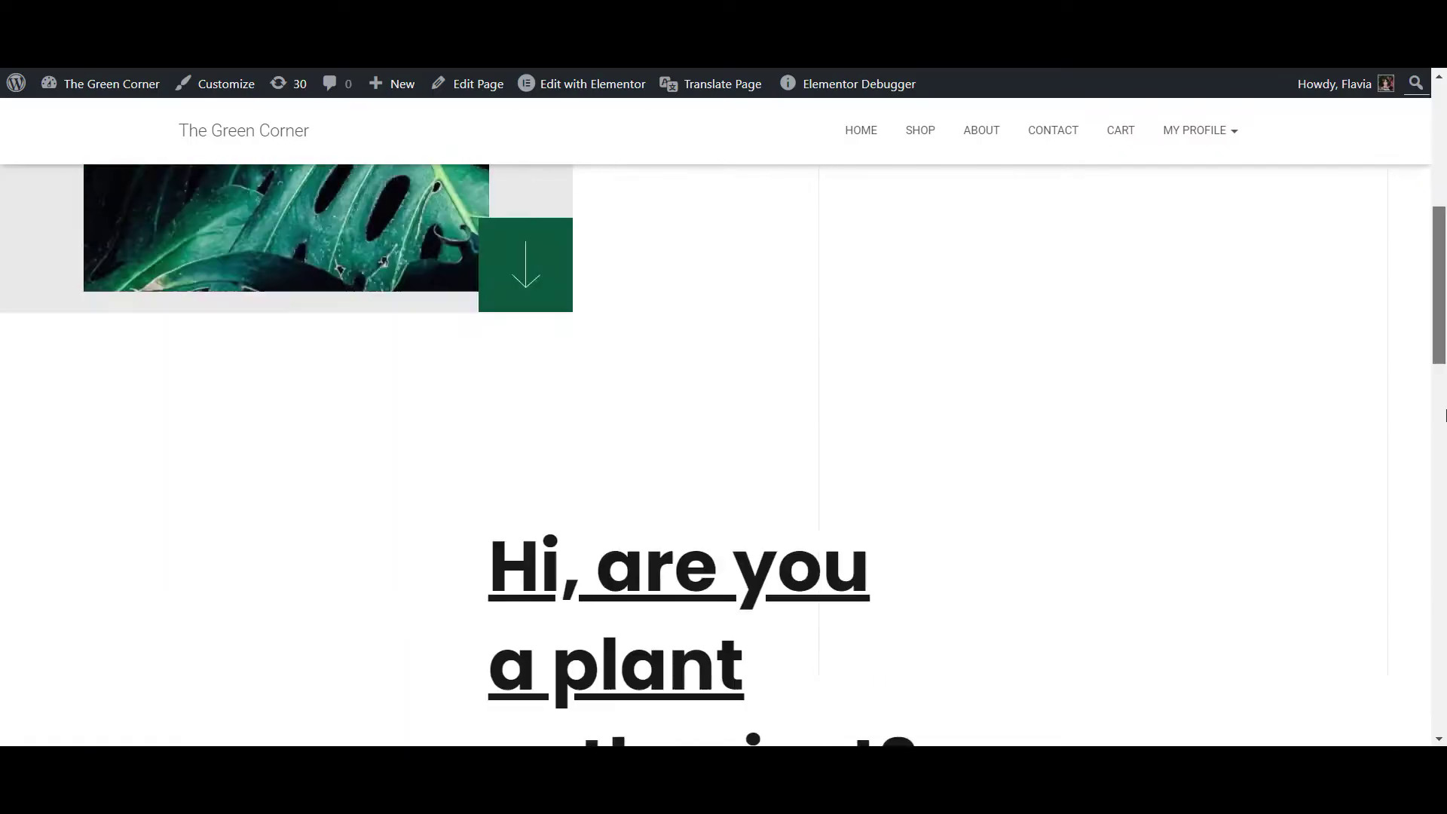
# Preview the site by switching its language to Italian and back to English
pyautogui.scroll(-15, 1219, 592)
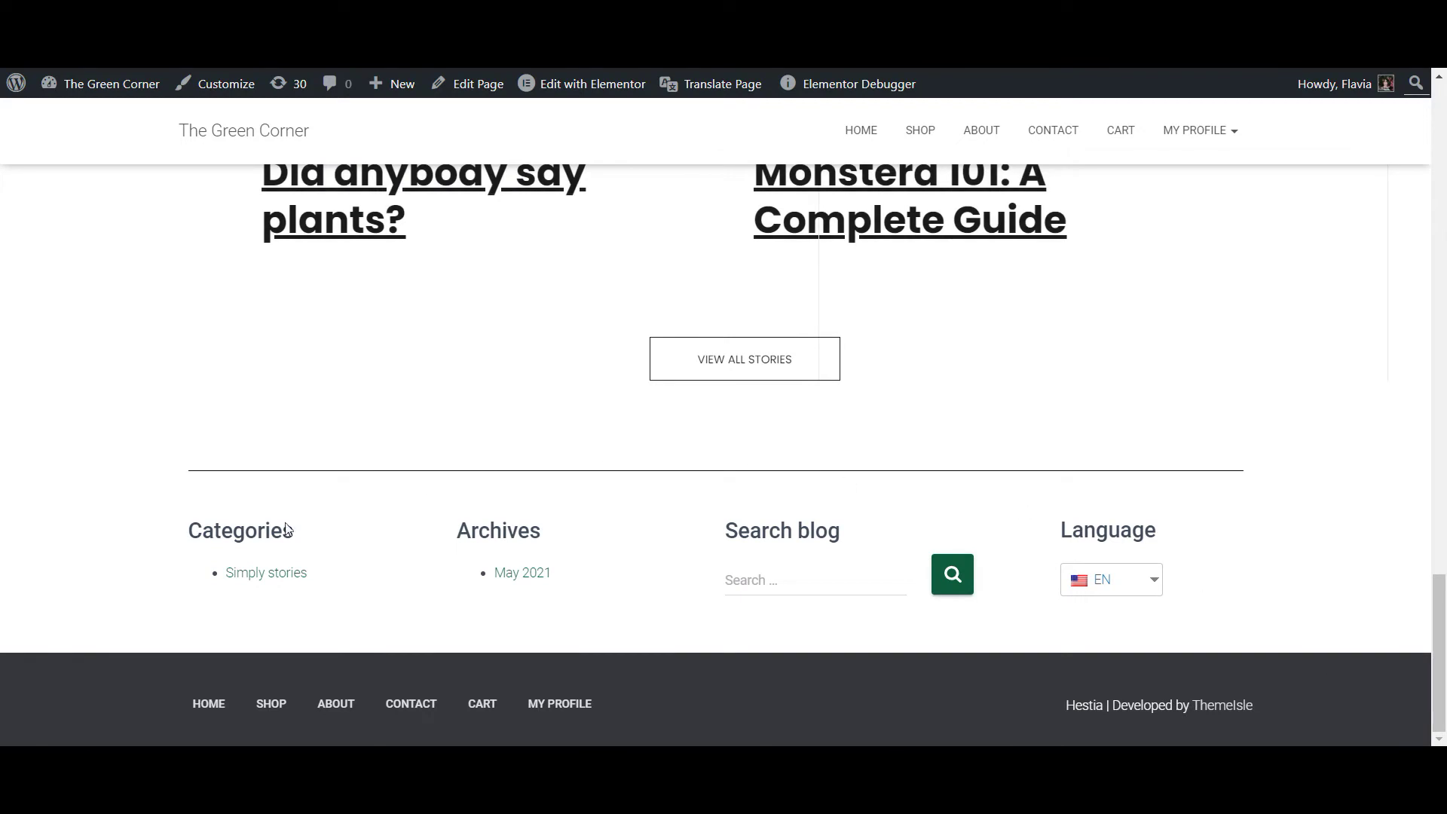
pyautogui.click(1091, 604)
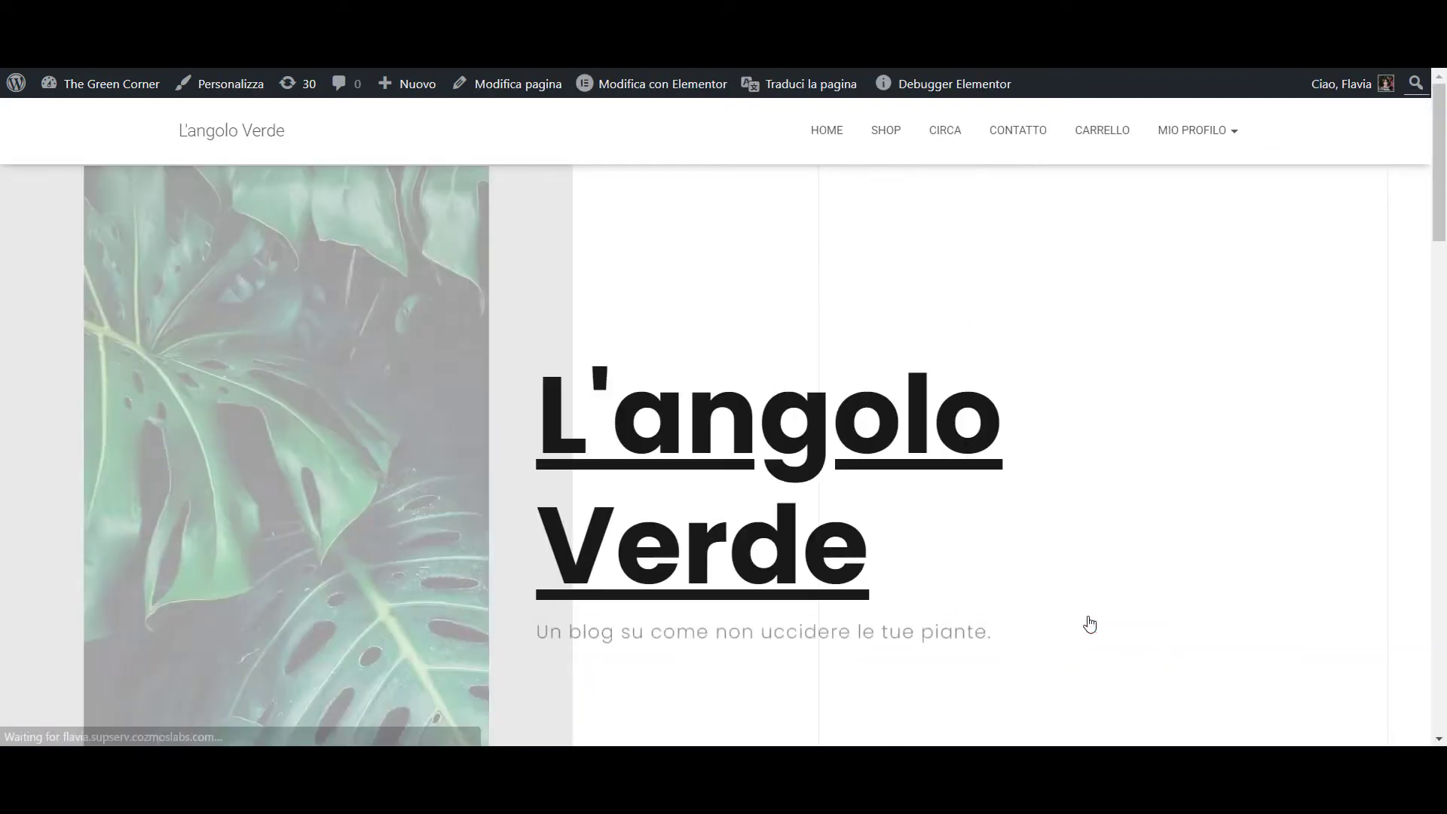
pyautogui.scroll(-15, 1424, 171)
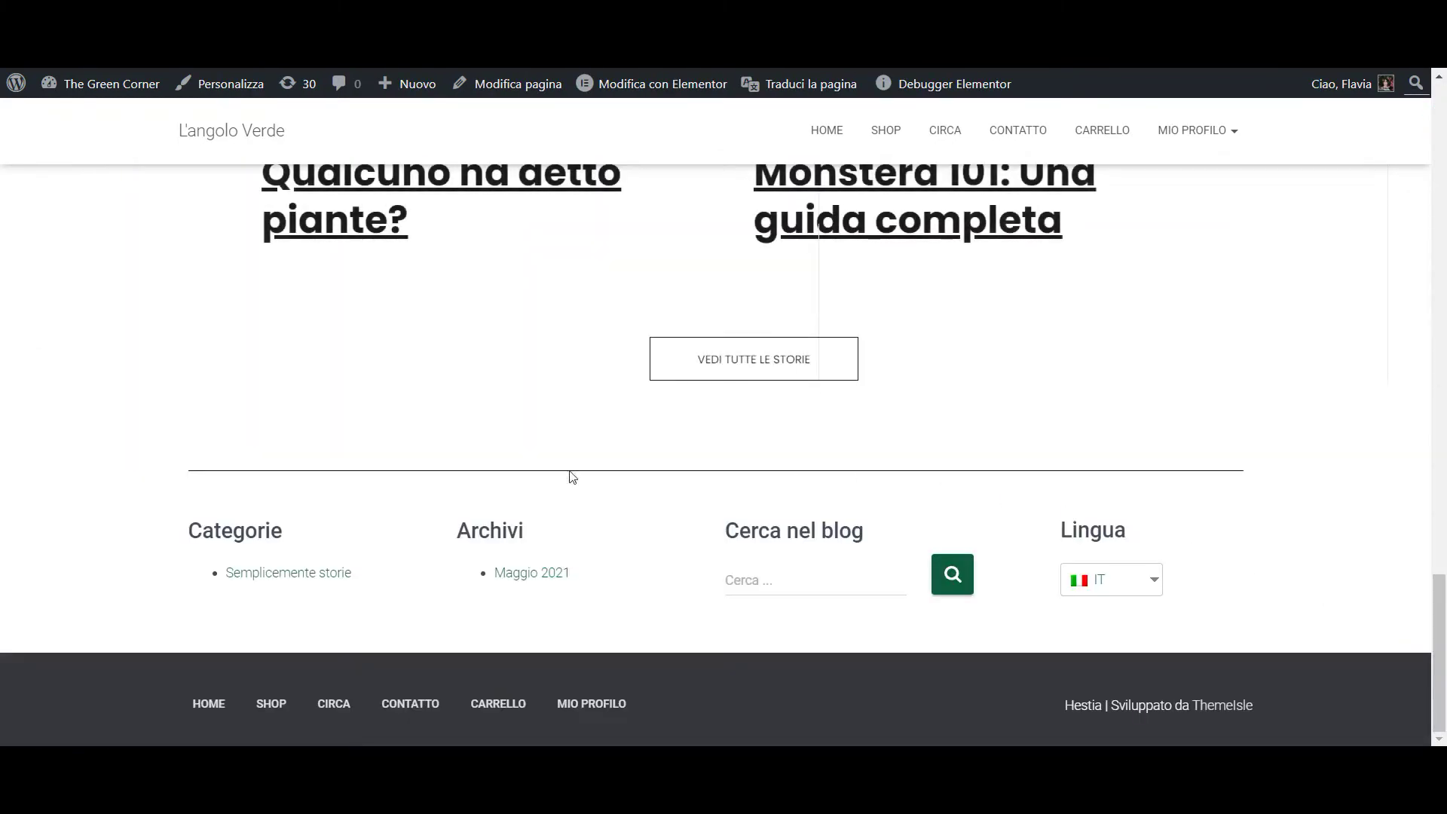
pyautogui.moveTo(1083, 577)
pyautogui.click(1095, 602)
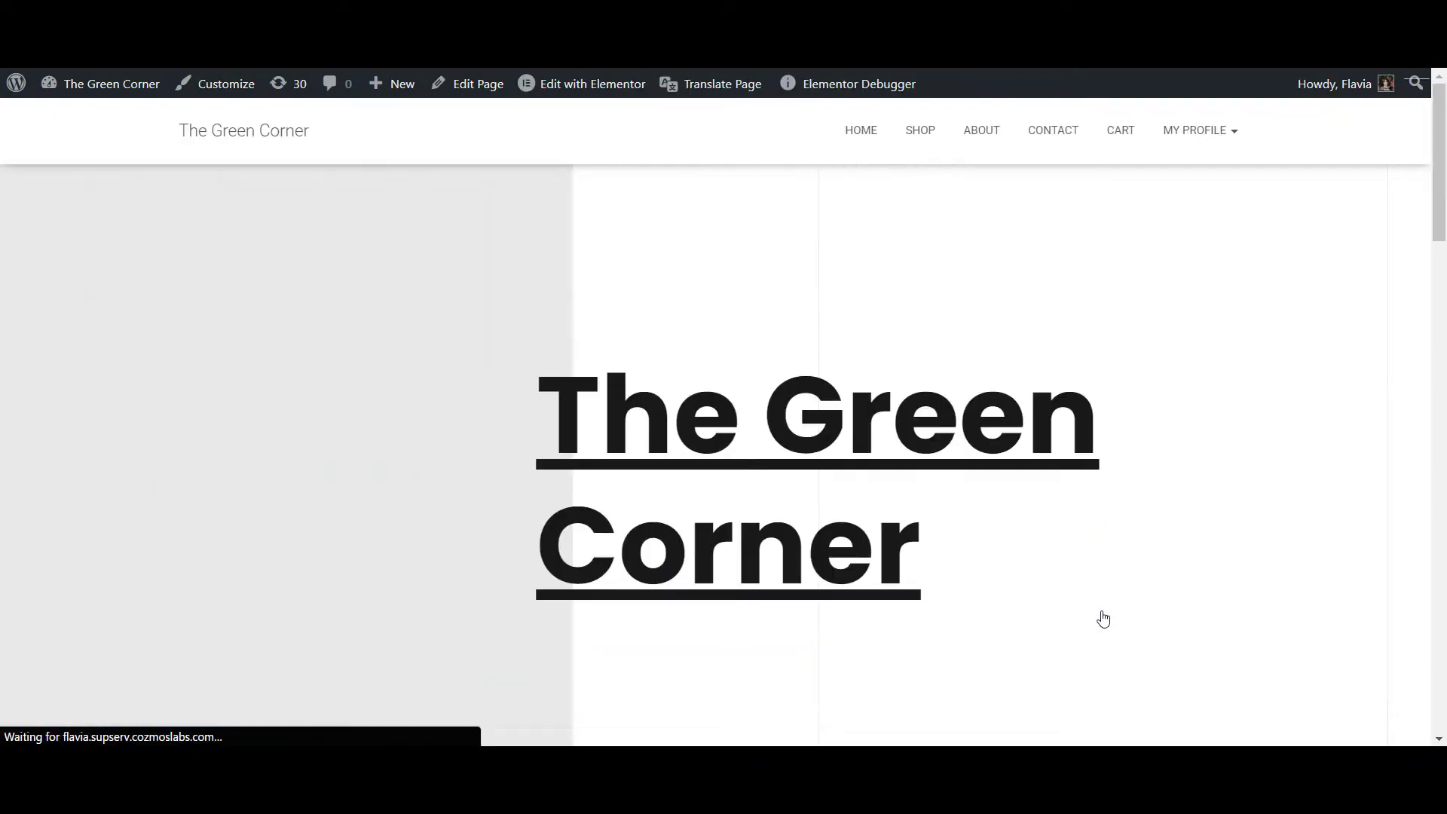
pyautogui.moveTo(1439, 209); pyautogui.dragTo(1443, 699)
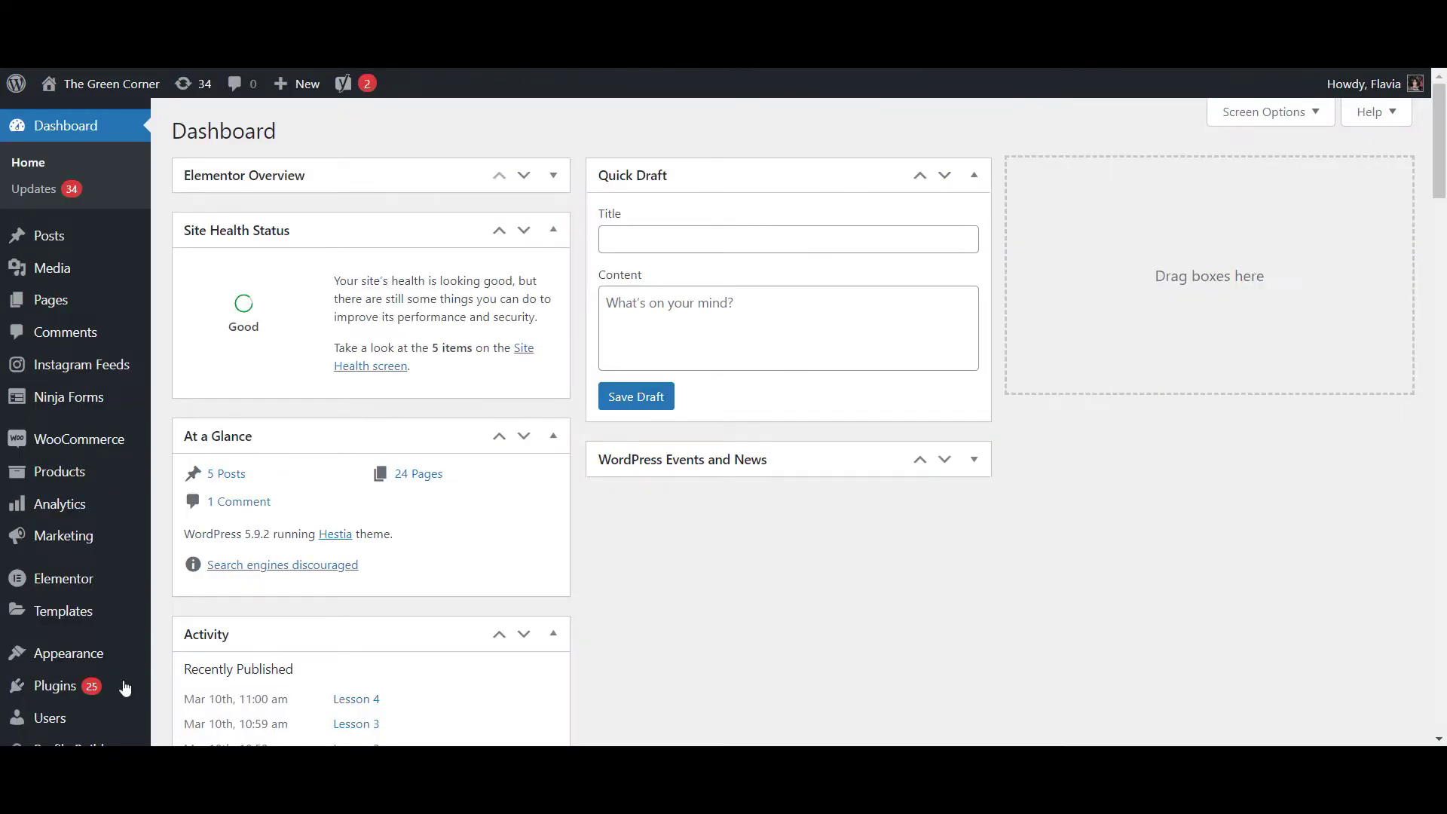
# Install and activate the TranslatePress plugin from the plugin directory, then open its settings
pyautogui.moveTo(125, 686)
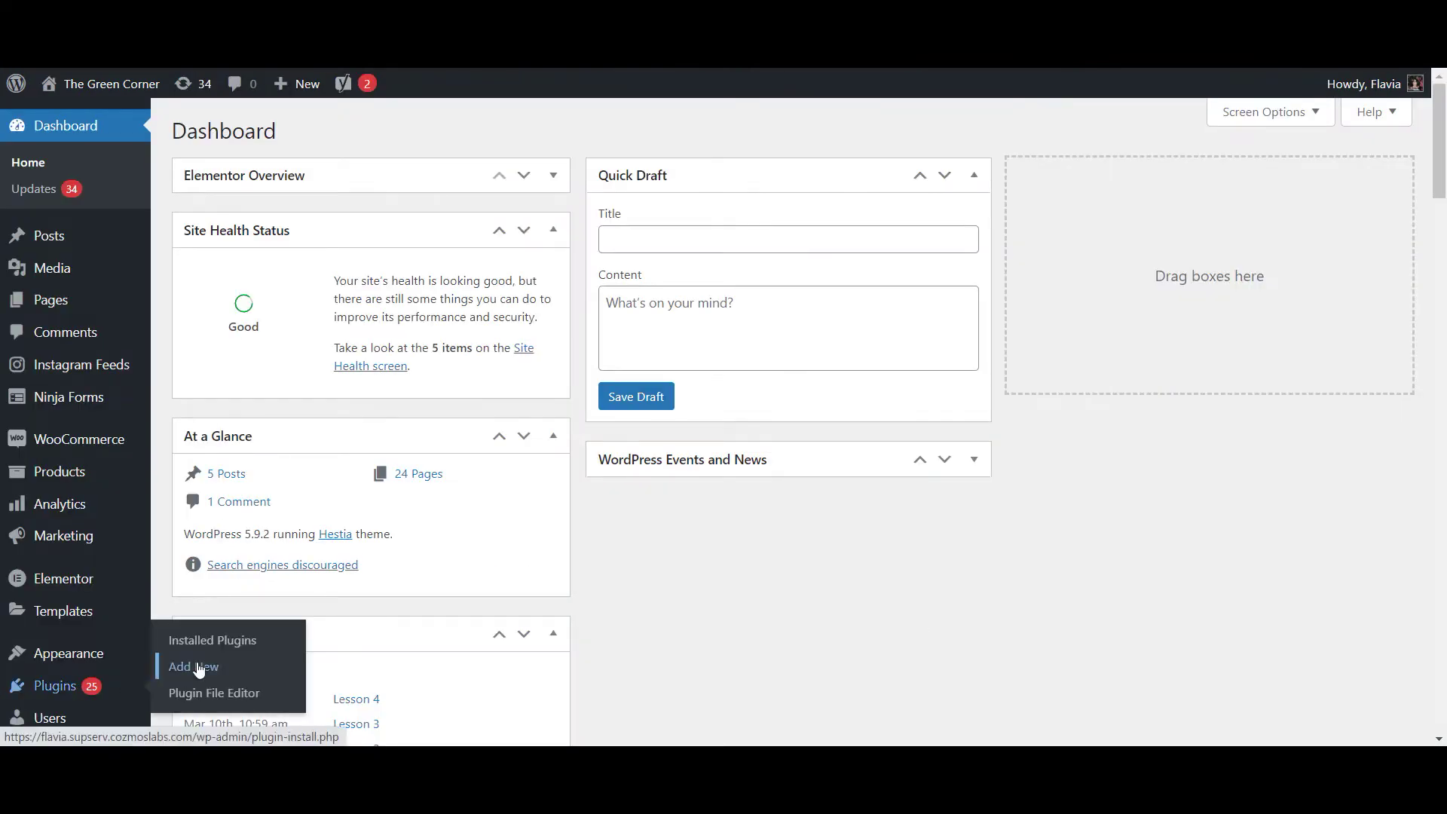
pyautogui.click(193, 664)
pyautogui.click(1164, 185)
pyautogui.write('trans')
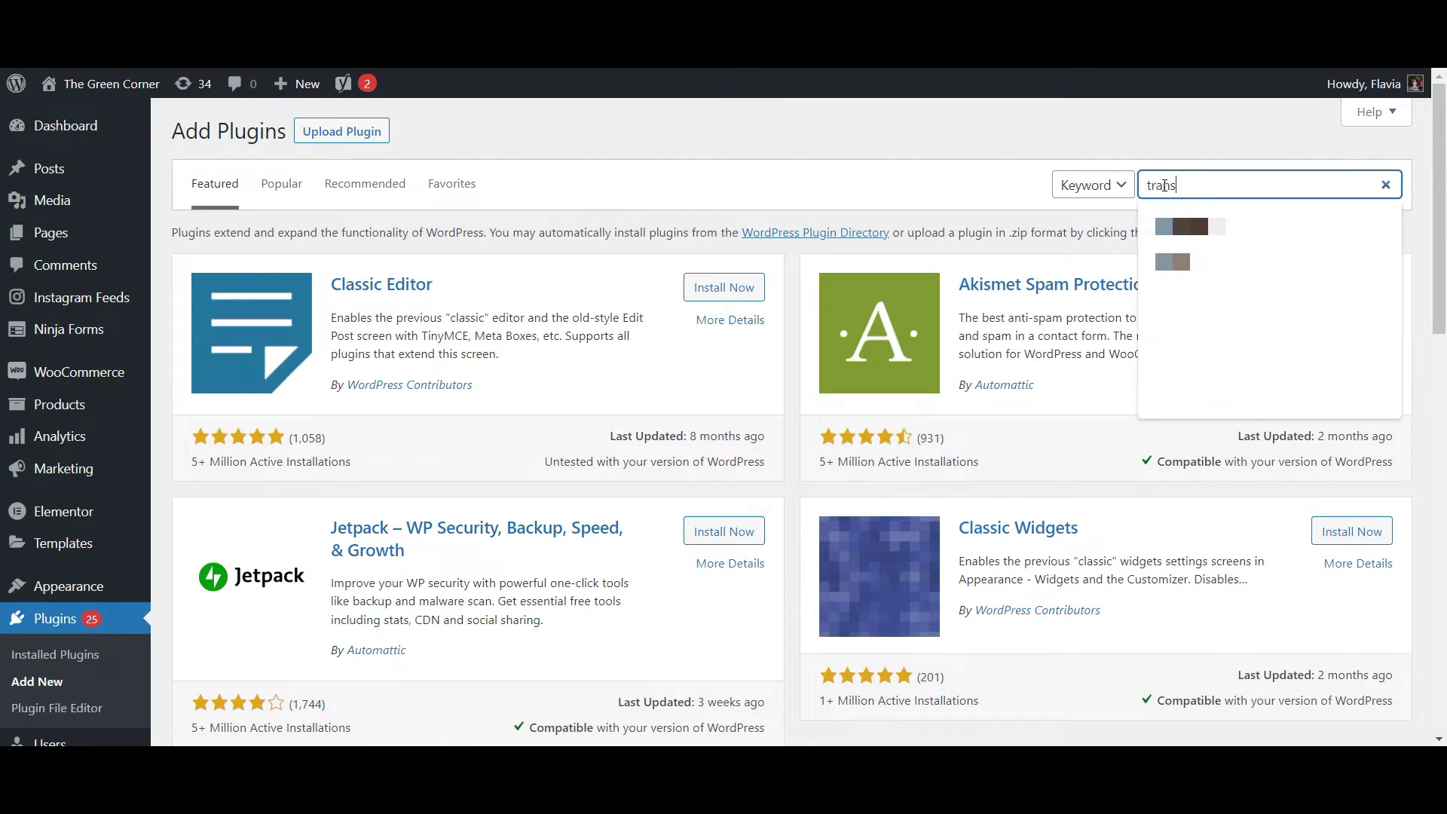
pyautogui.write('latepress')
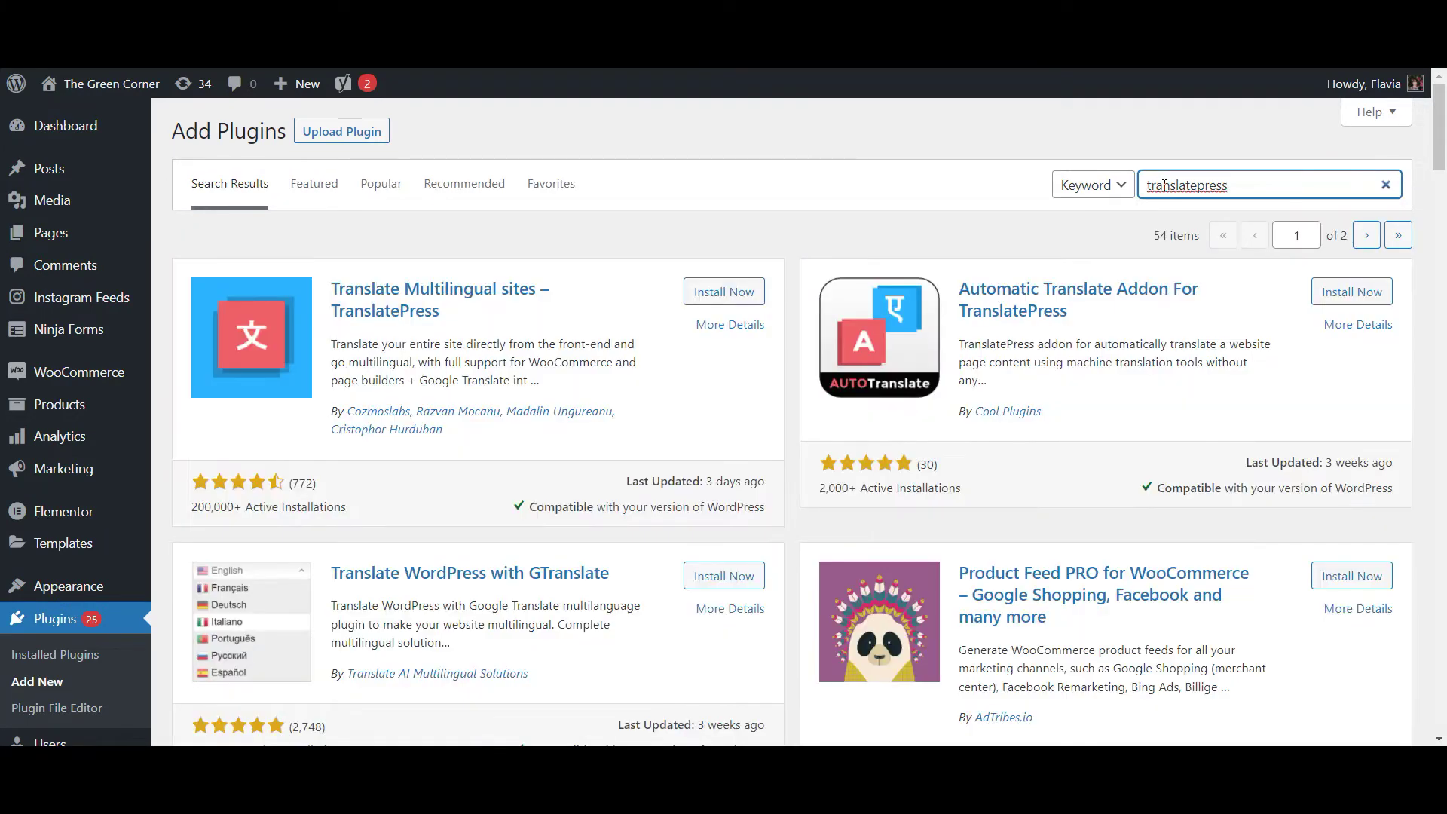
pyautogui.click(722, 292)
pyautogui.click(722, 292)
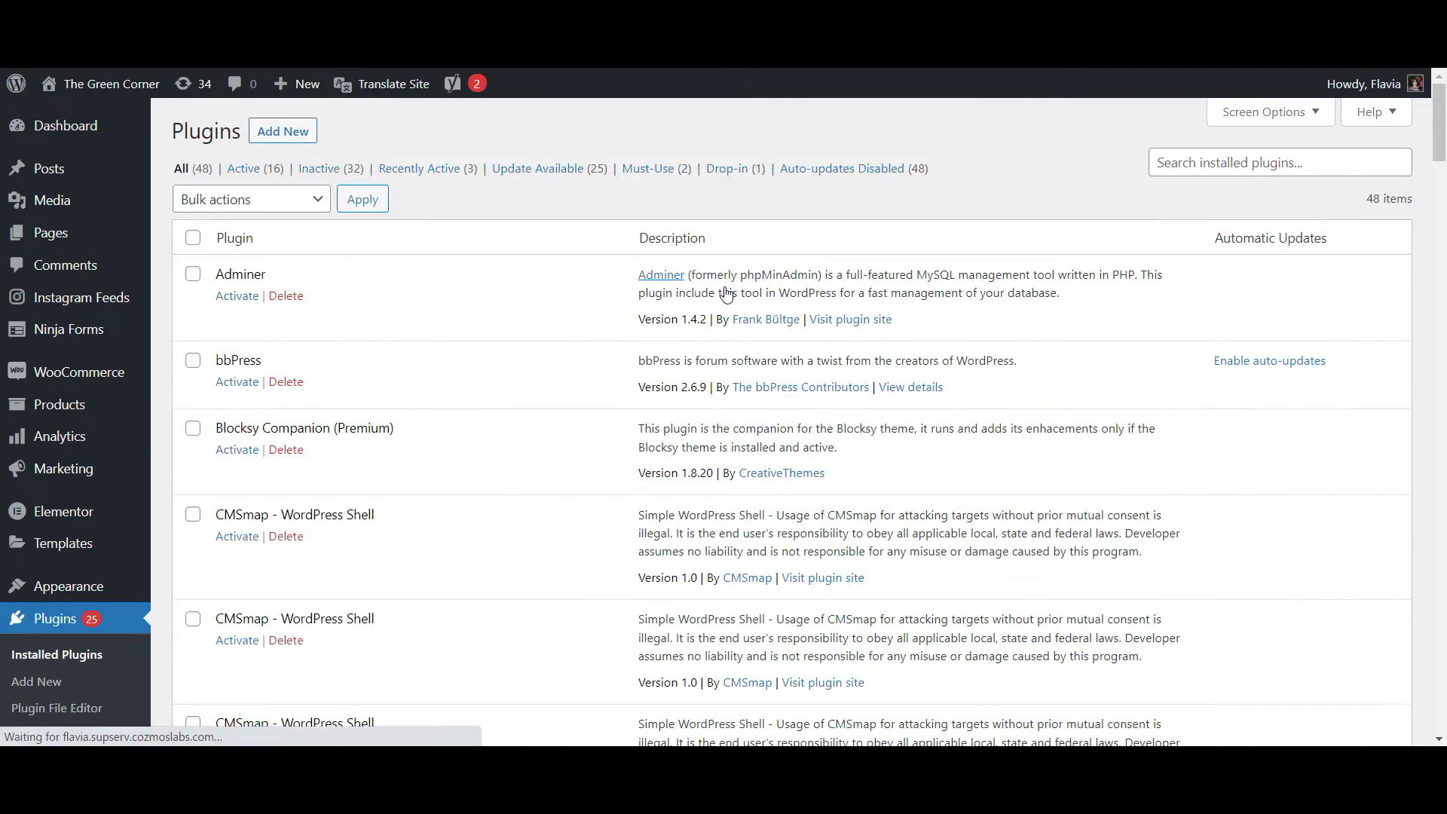
pyautogui.scroll(-4, 160, 477)
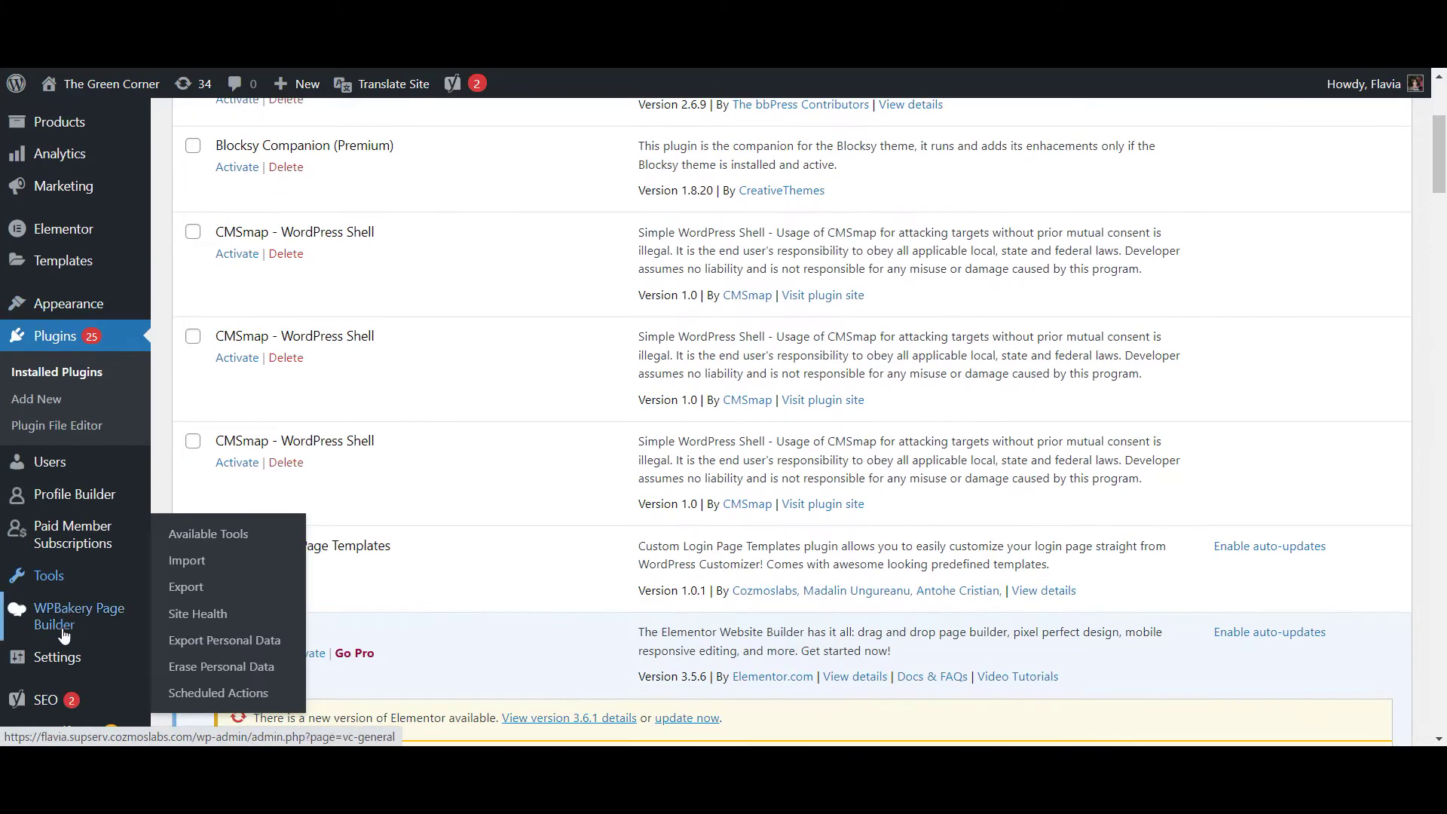
pyautogui.moveTo(105, 663)
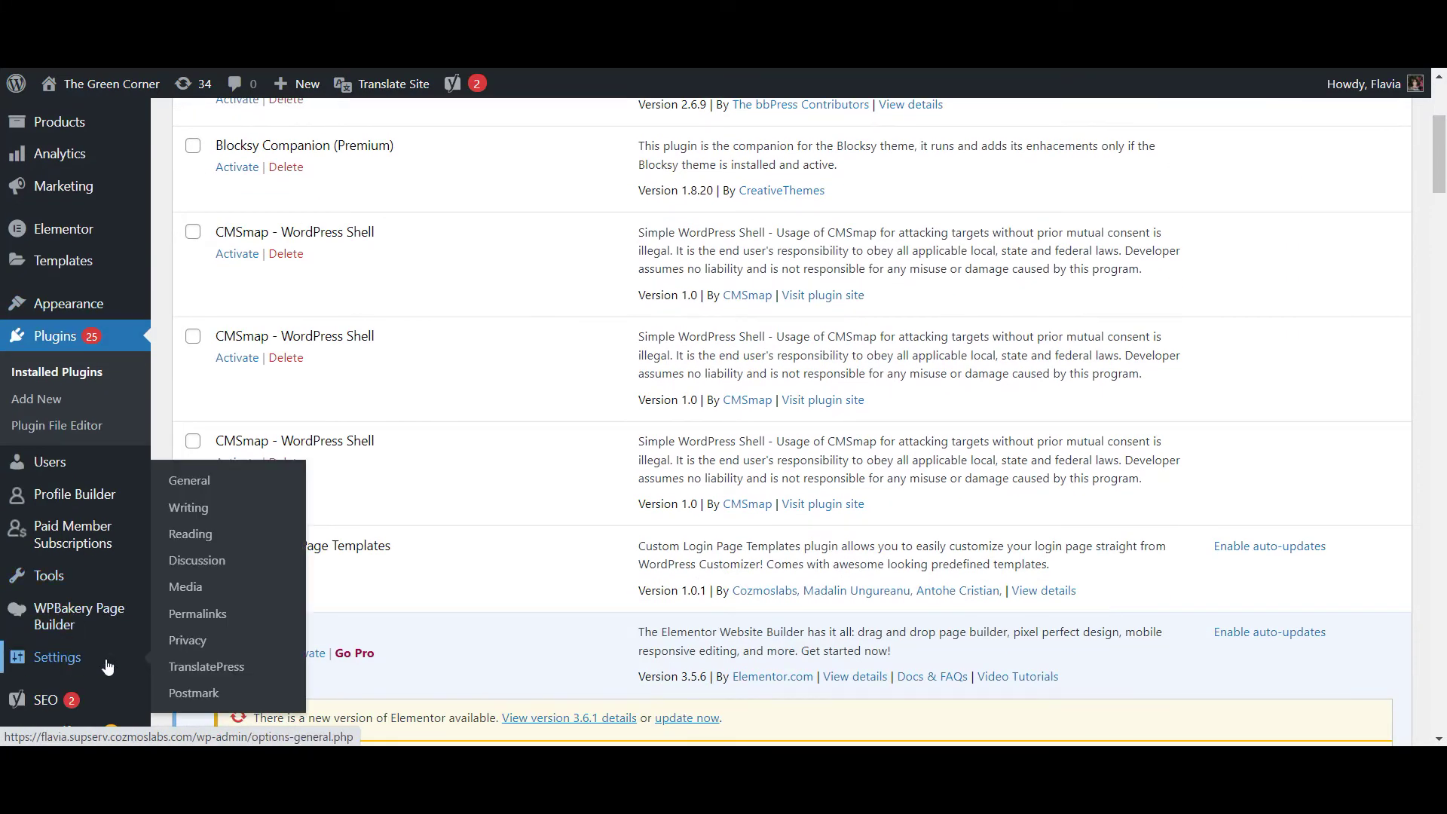
pyautogui.click(233, 666)
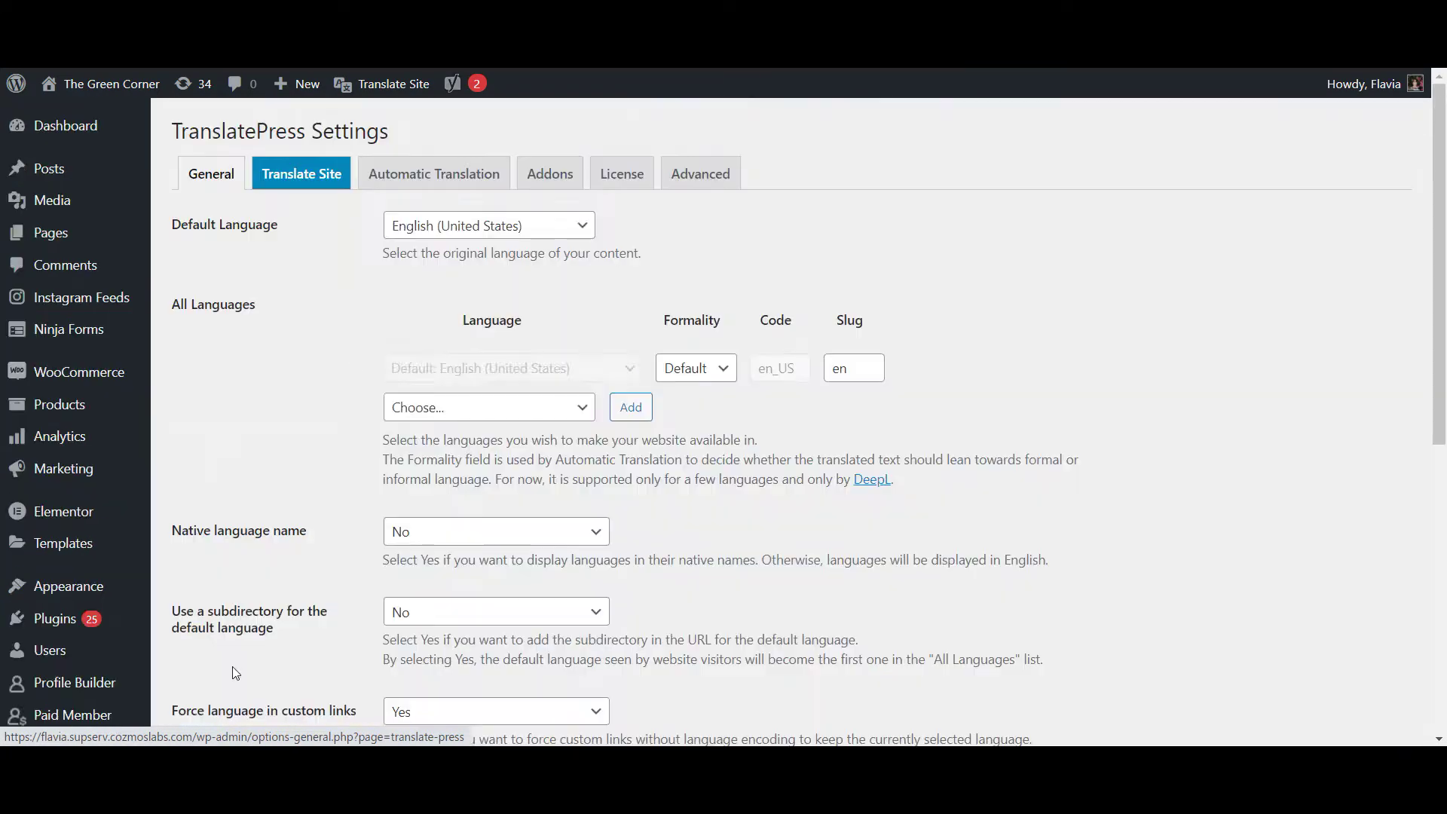
# Add Italian alongside English (United States) in TranslatePress languages and save the changes
pyautogui.click(402, 411)
pyautogui.write('italian')
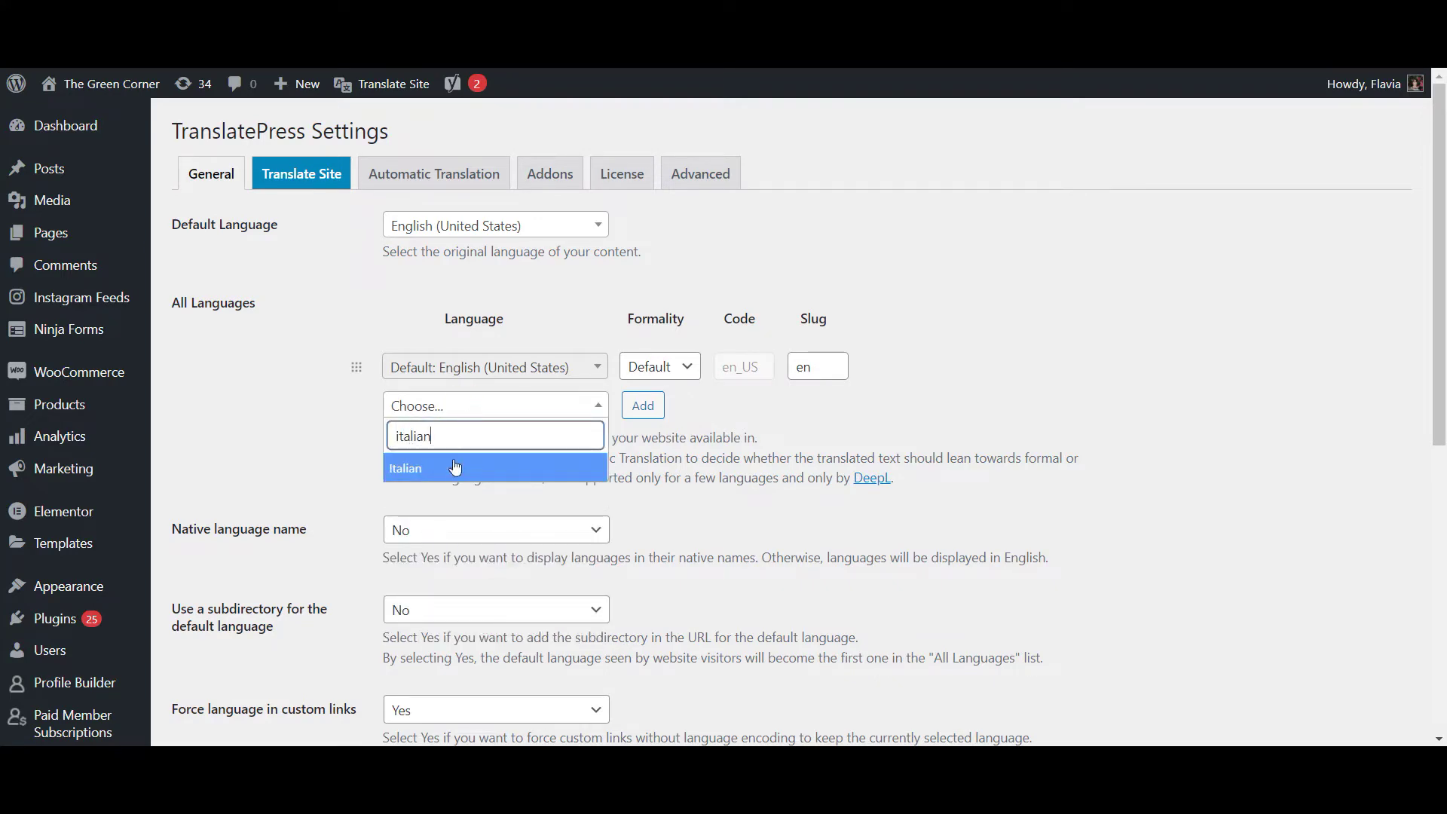
pyautogui.click(455, 467)
pyautogui.click(643, 404)
pyautogui.scroll(-7, 623, 431)
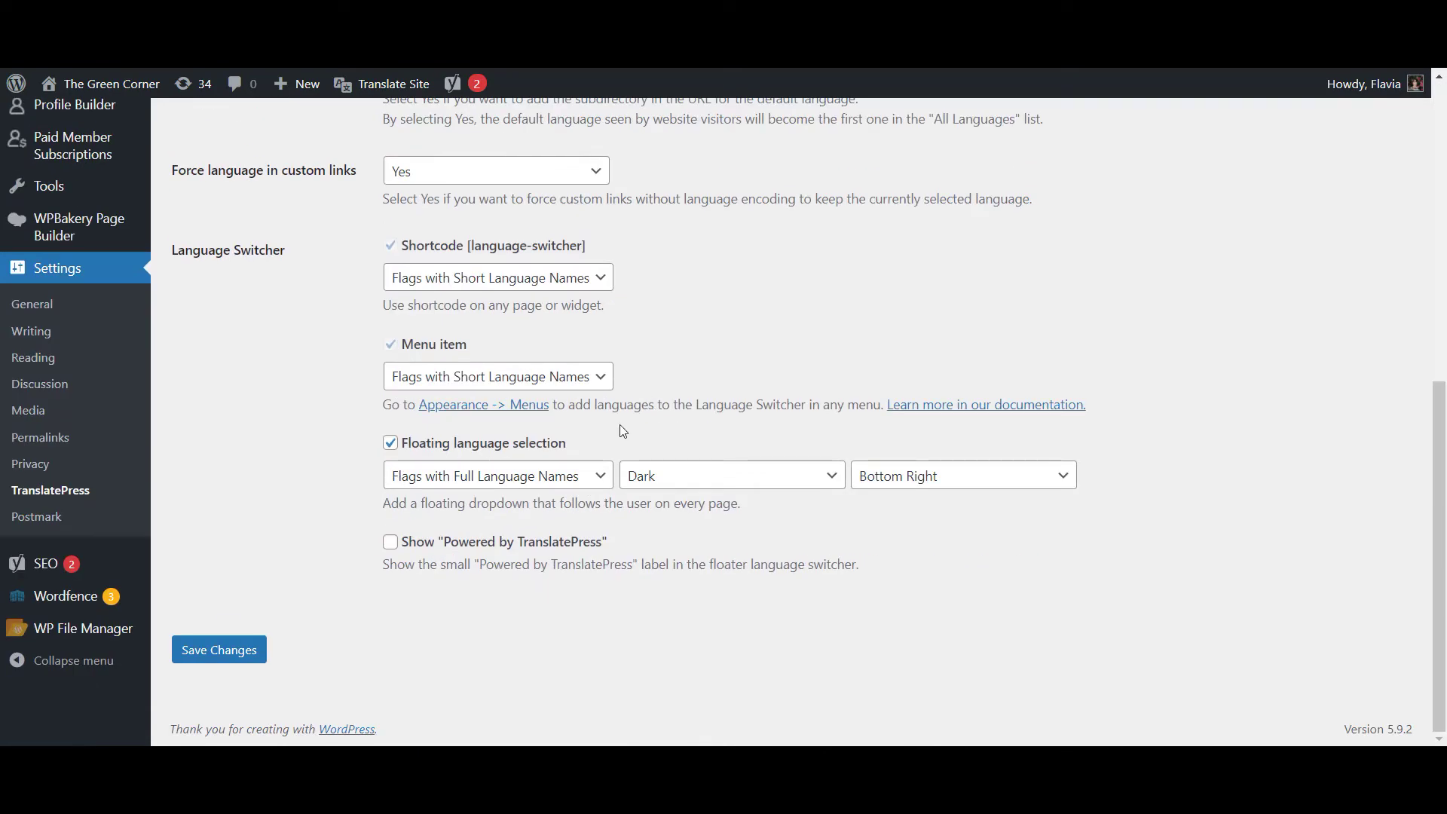
pyautogui.click(237, 650)
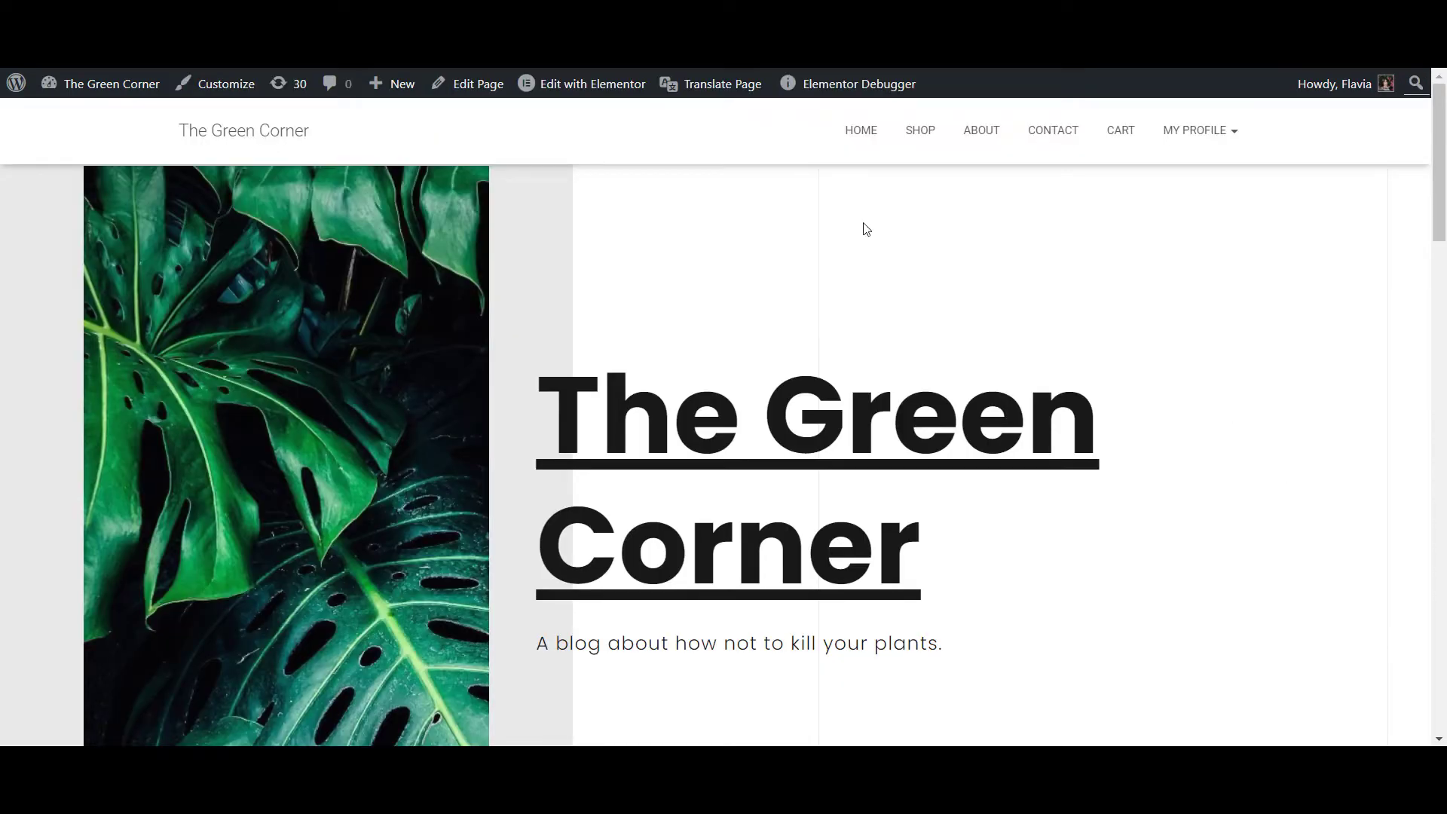
# Launch the TranslatePress editor on the homepage via Translate Page in the admin bar
pyautogui.click(701, 99)
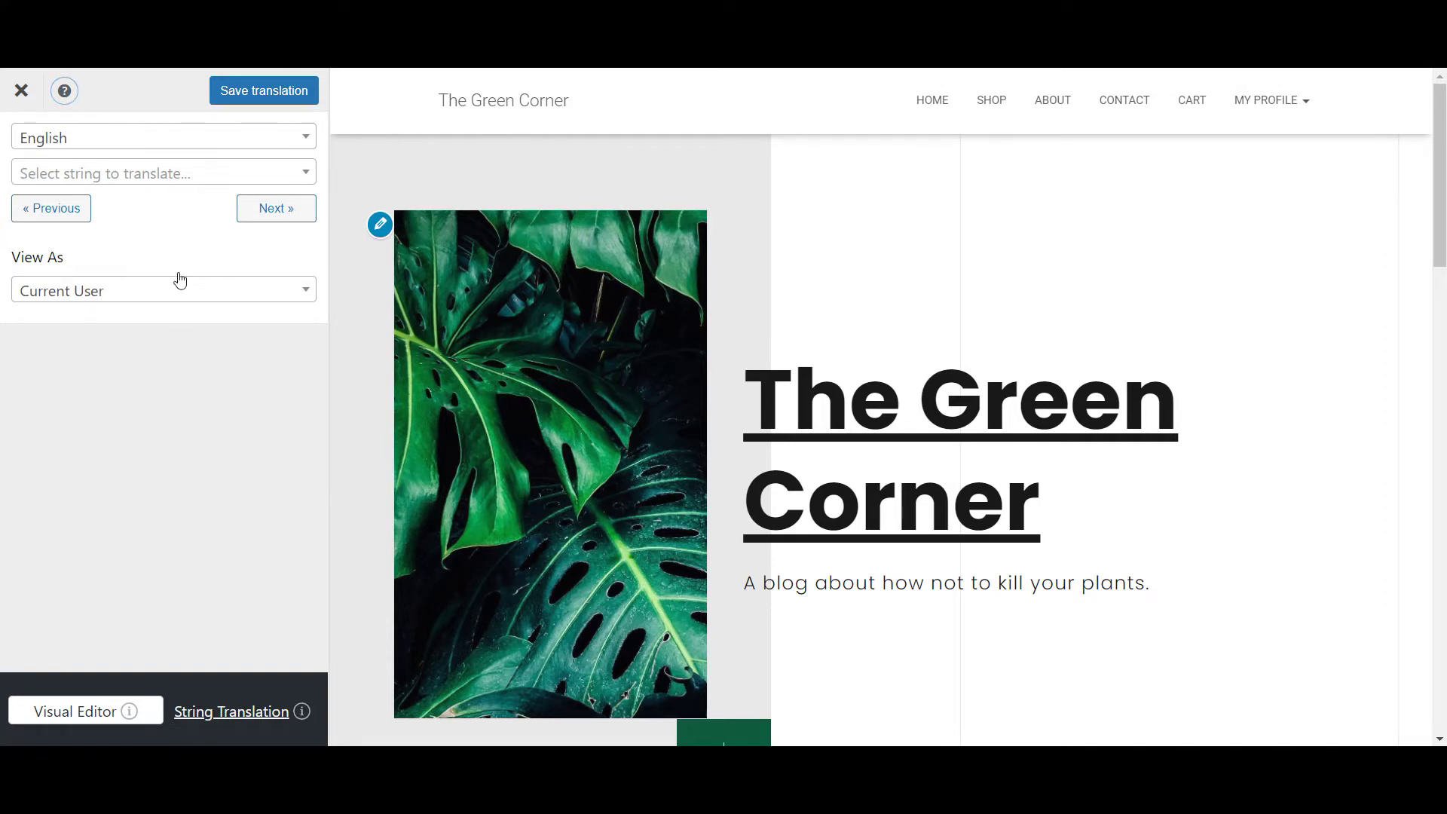
# Switch the editor to Italian and translate the Search blog heading as 'Cerca nel blog'
pyautogui.click(178, 136)
pyautogui.click(139, 239)
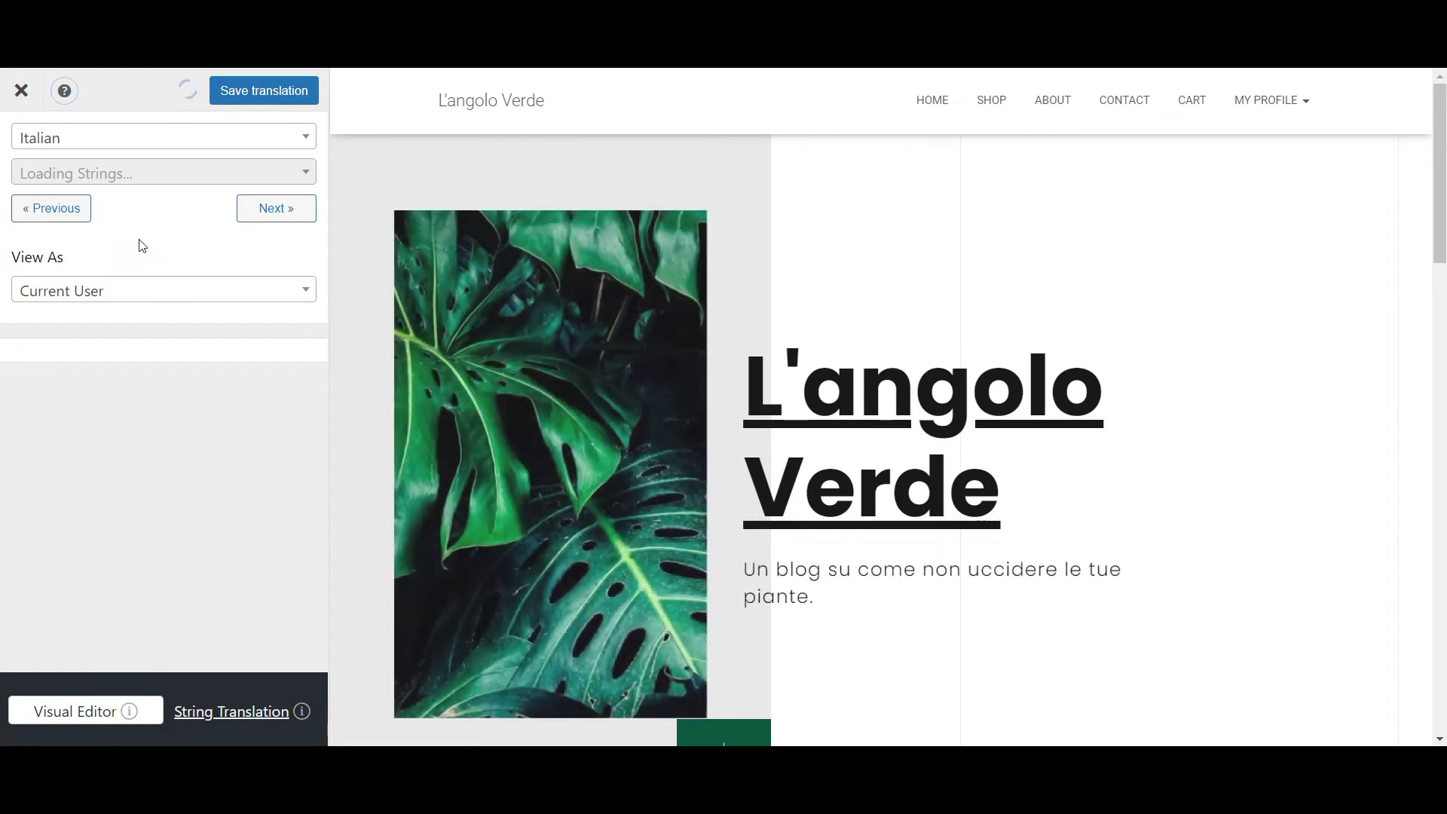
pyautogui.moveTo(1439, 246); pyautogui.dragTo(1441, 718)
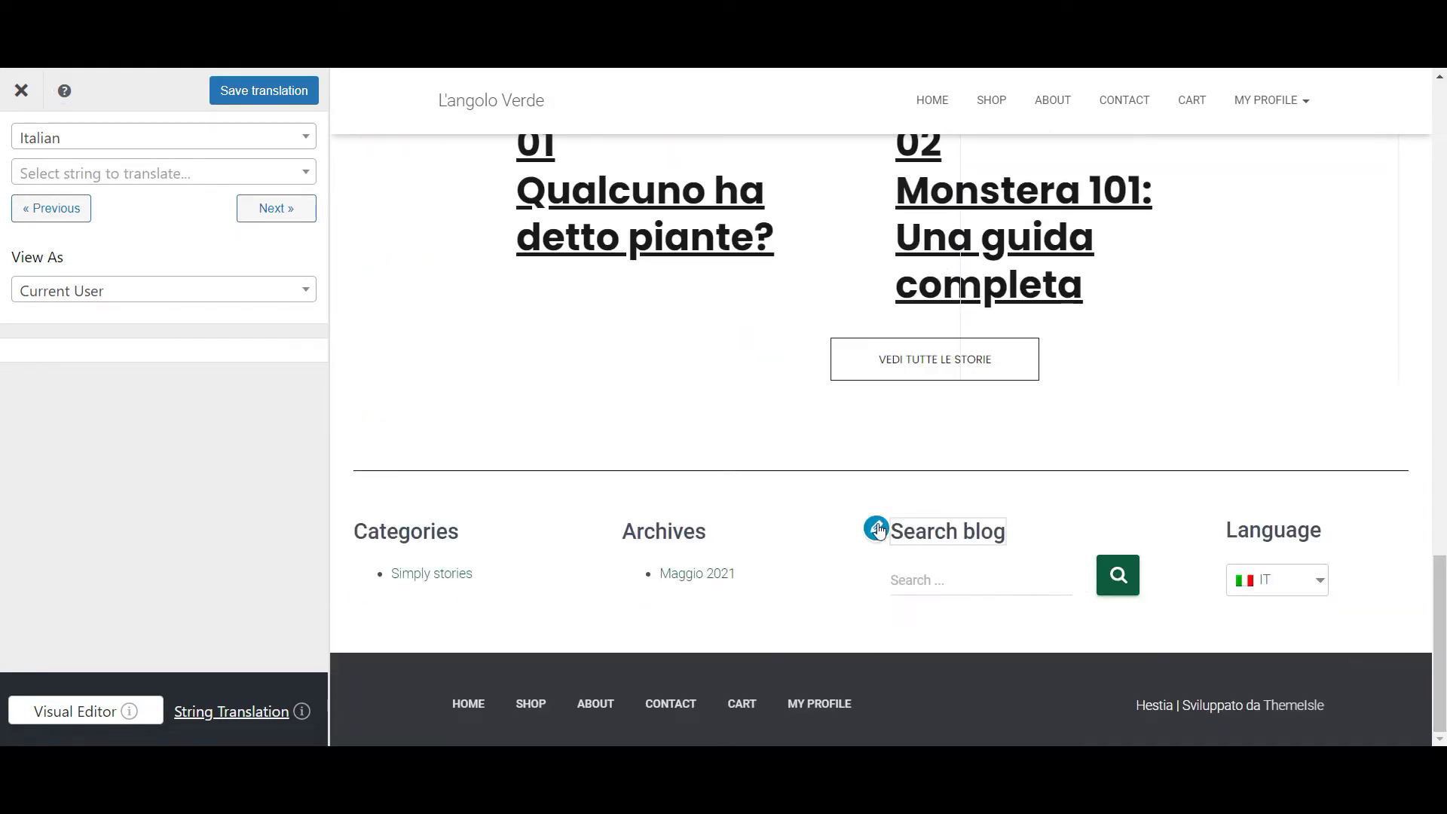
pyautogui.click(876, 528)
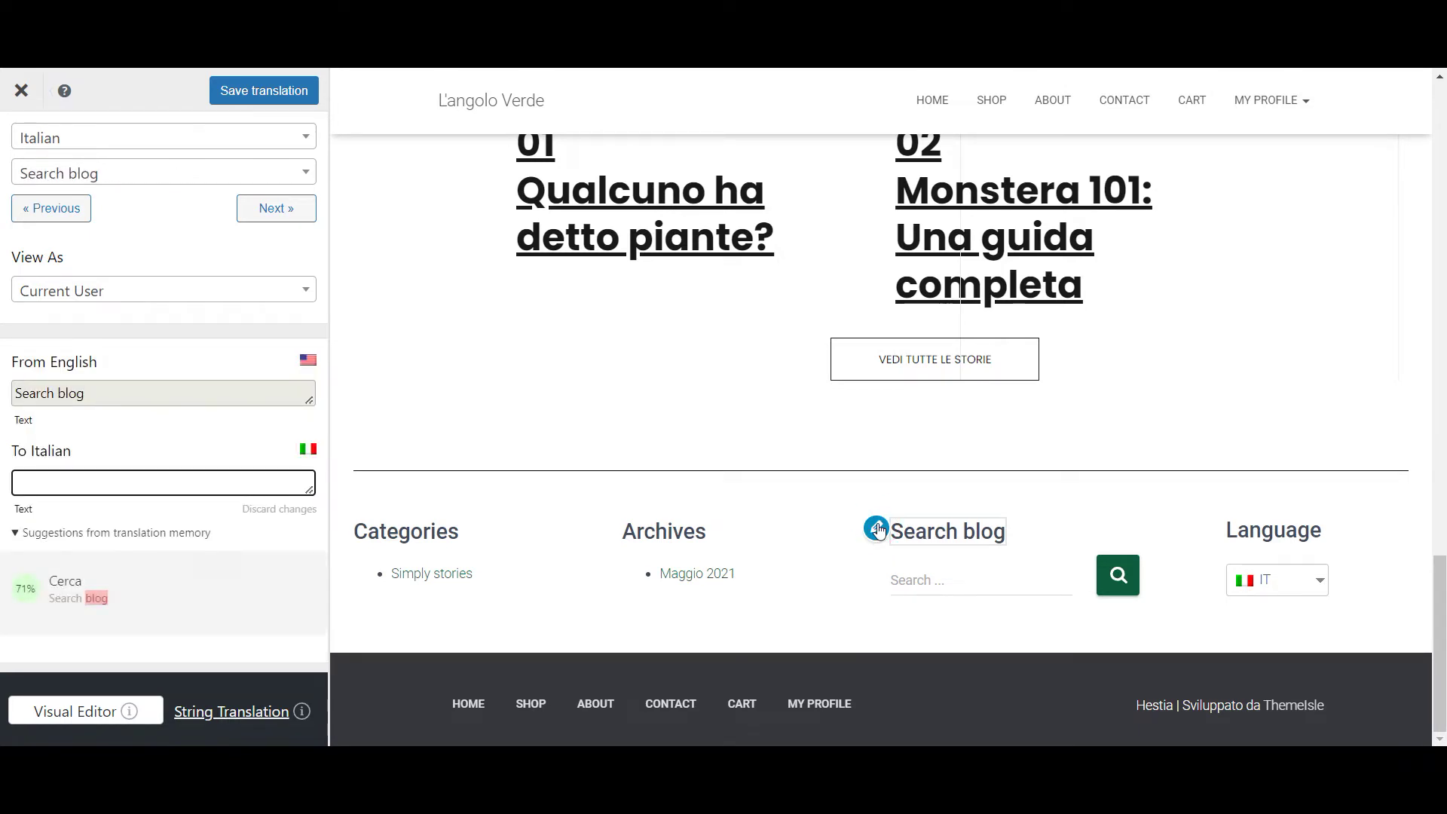
pyautogui.click(206, 486)
pyautogui.write('Cerca nel blog')
pyautogui.click(230, 97)
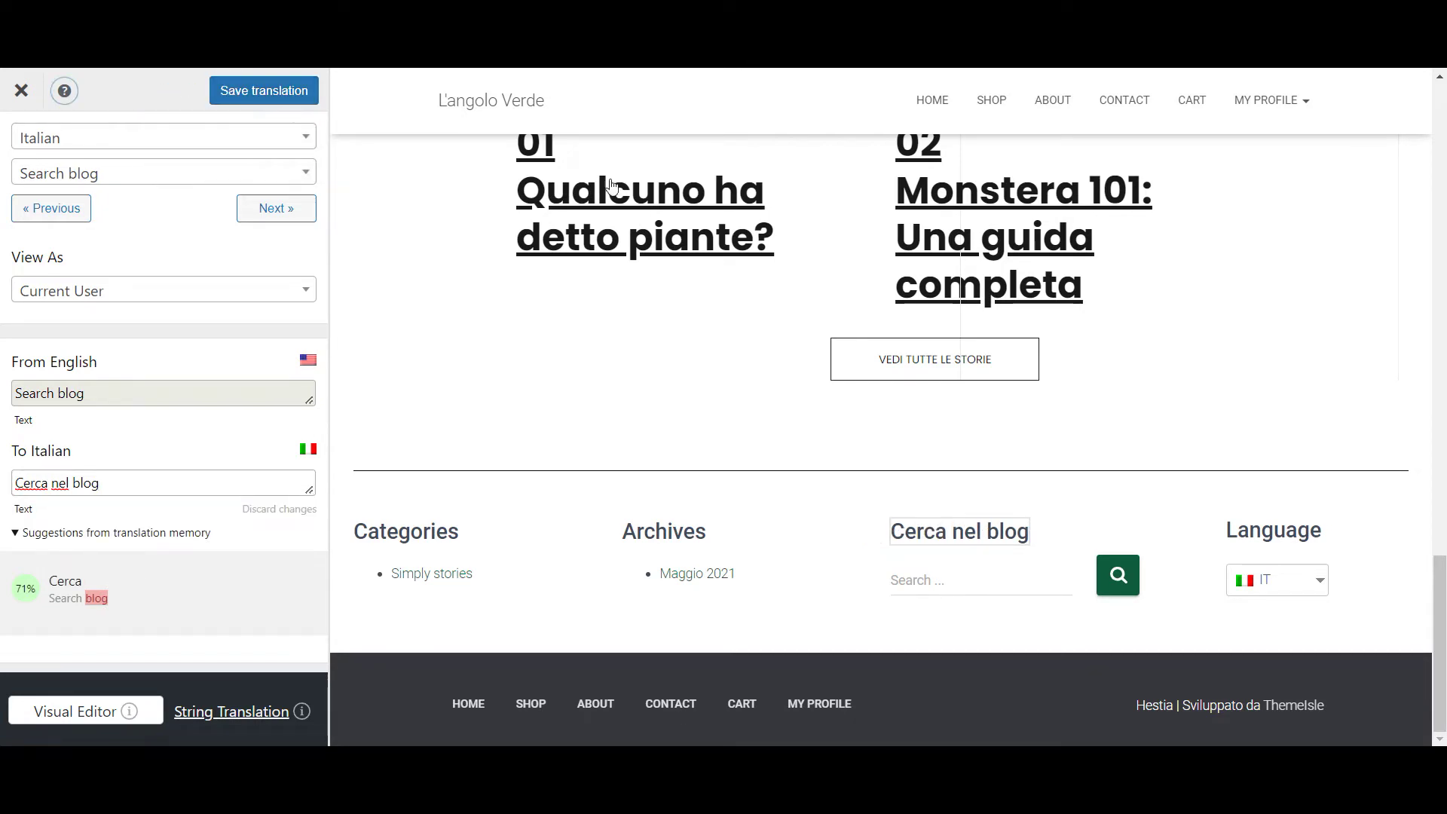
# Translate the footer Language heading as 'Lingua' and save it
pyautogui.click(1211, 535)
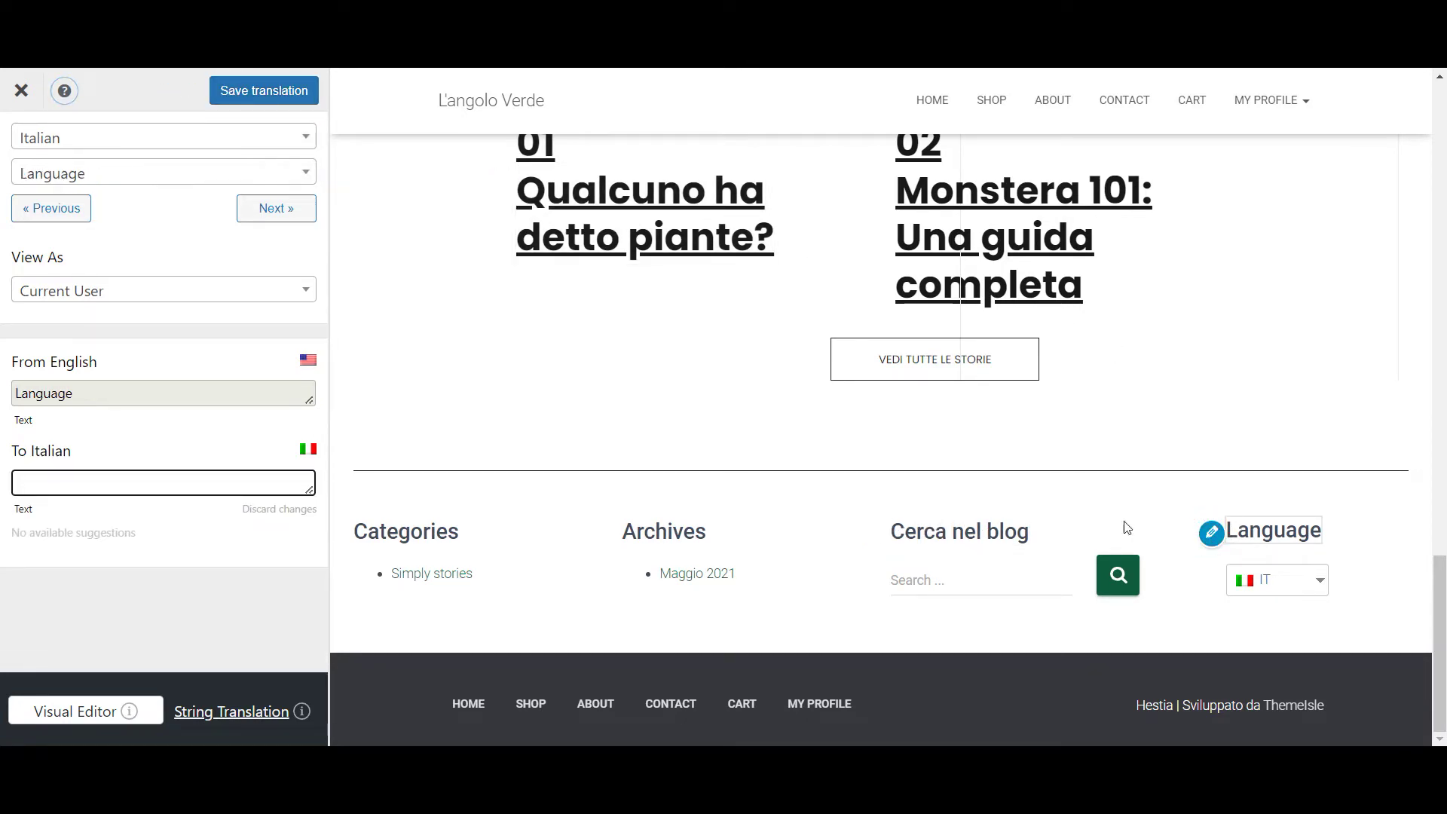
pyautogui.write('Lingua')
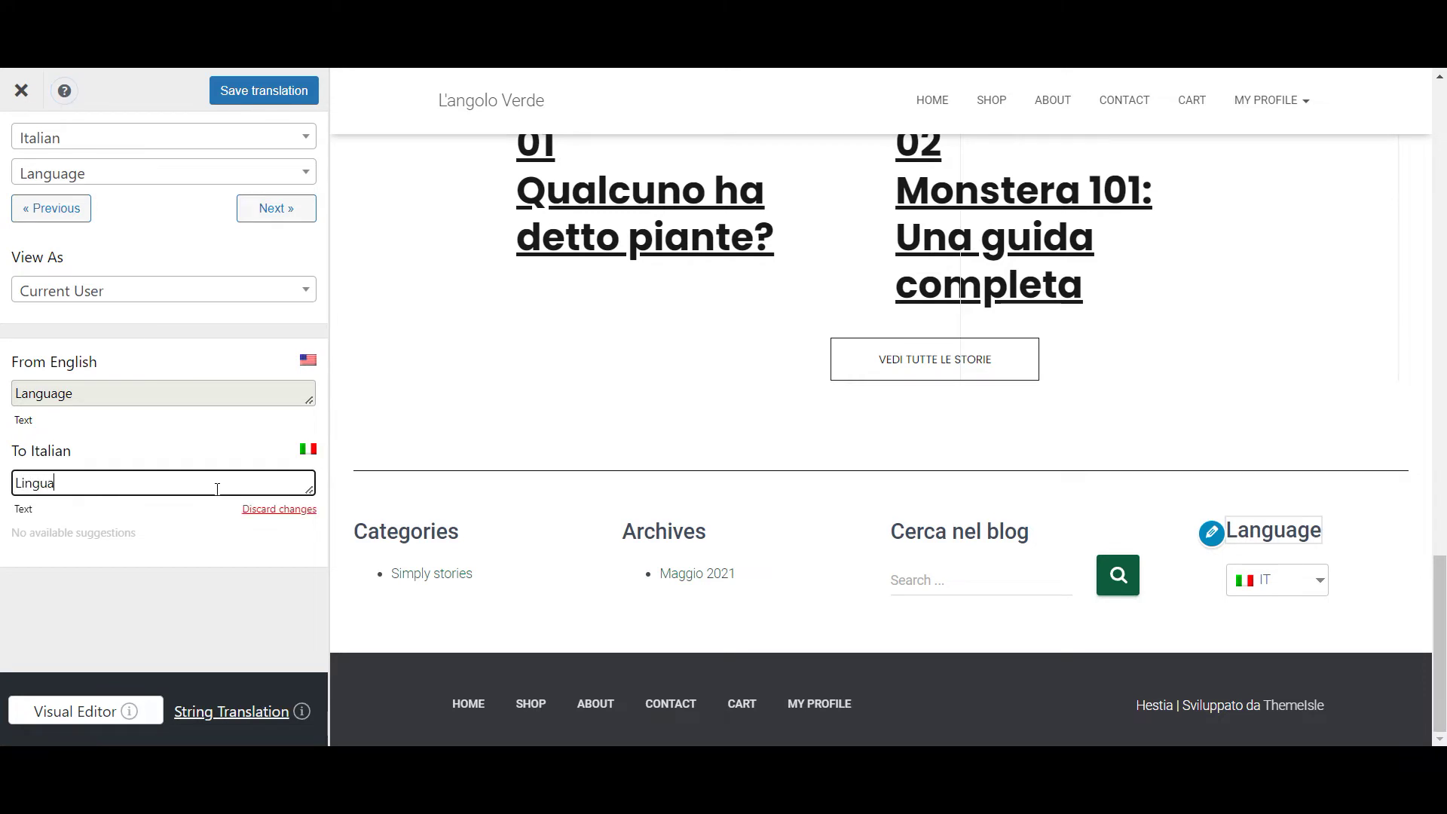
pyautogui.click(234, 96)
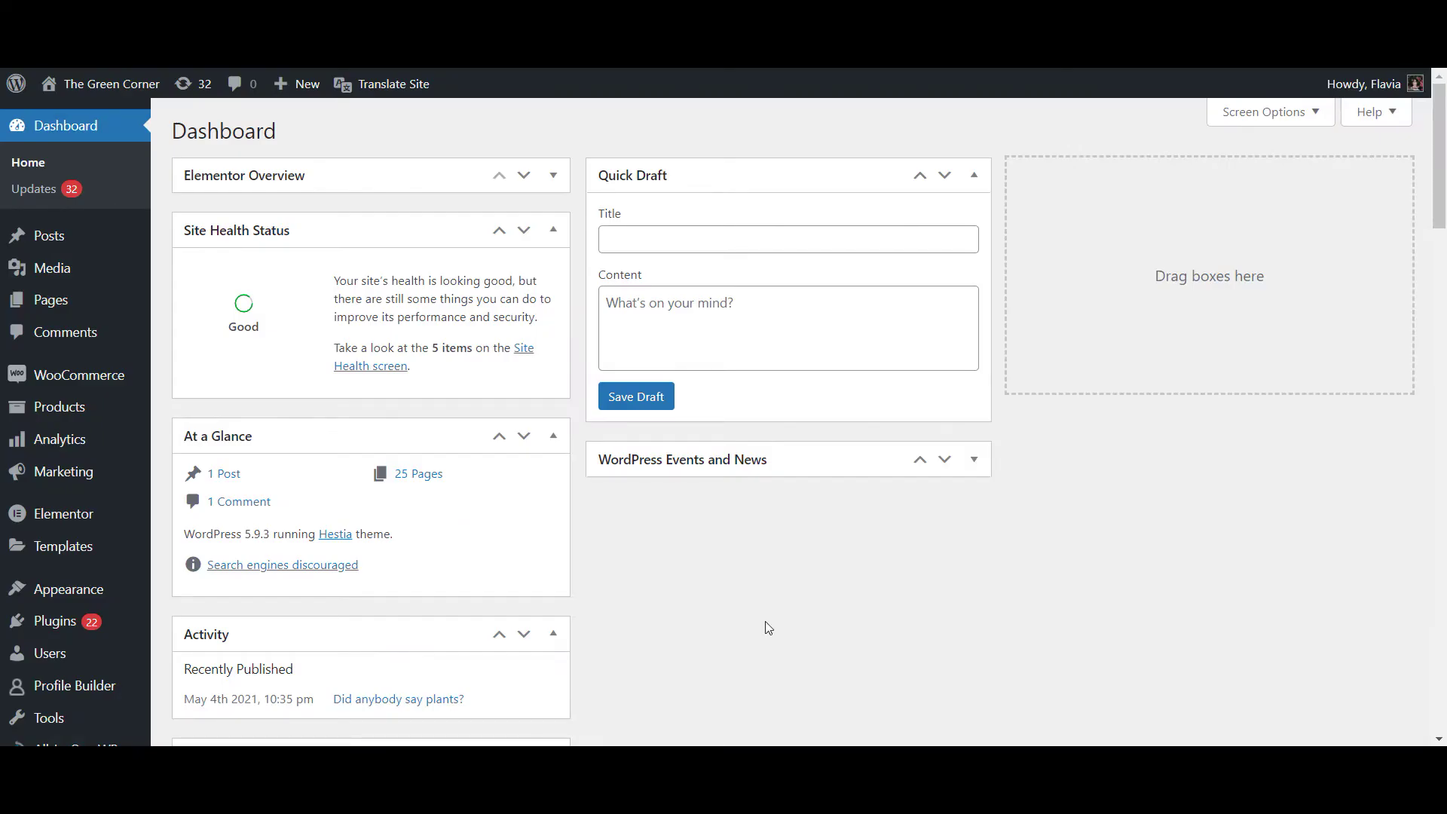
# Add a Shortcode block containing [language-switcher] to the Sidebar widgets and update them
pyautogui.moveTo(123, 588)
pyautogui.click(194, 561)
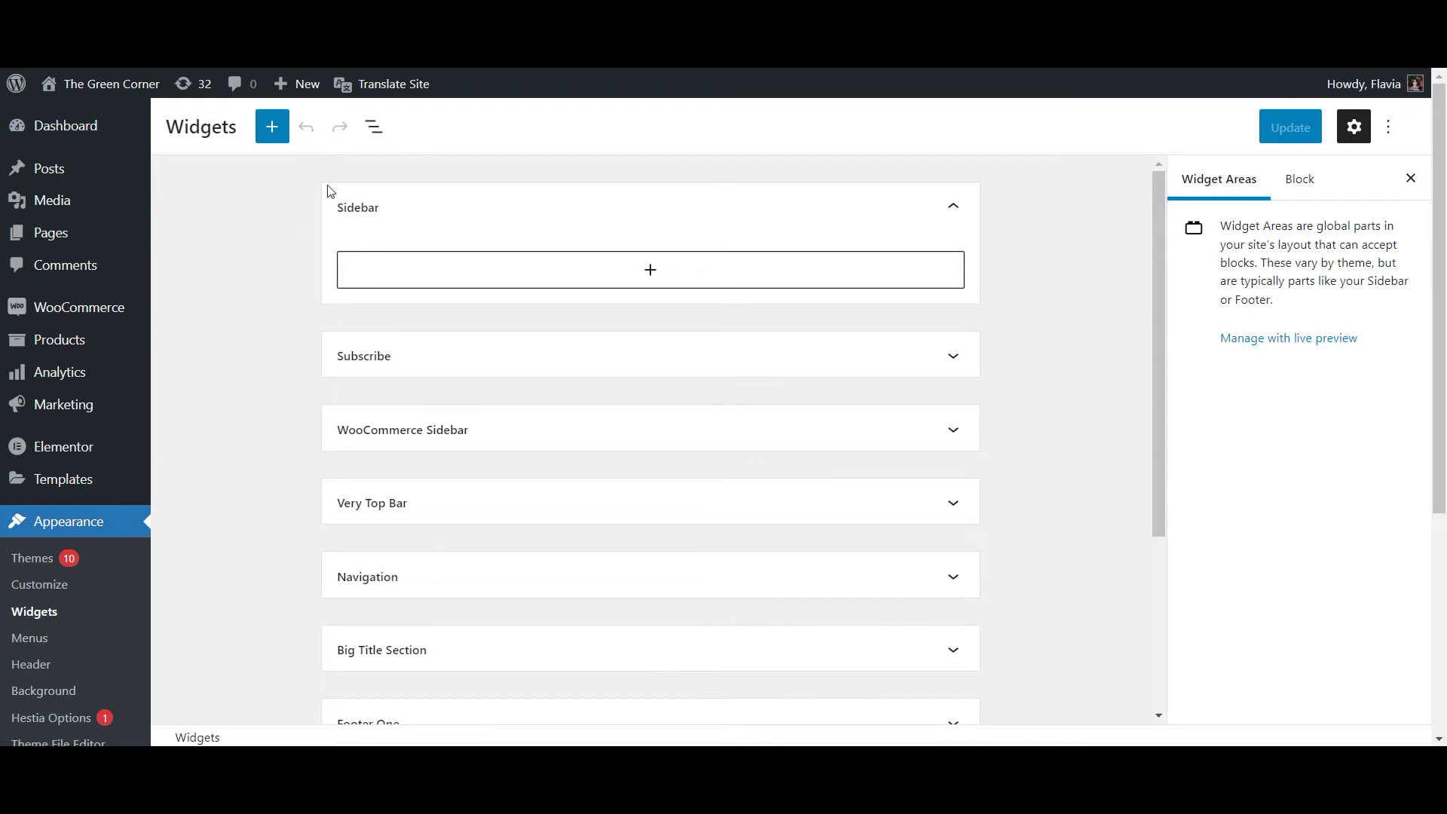
pyautogui.click(571, 262)
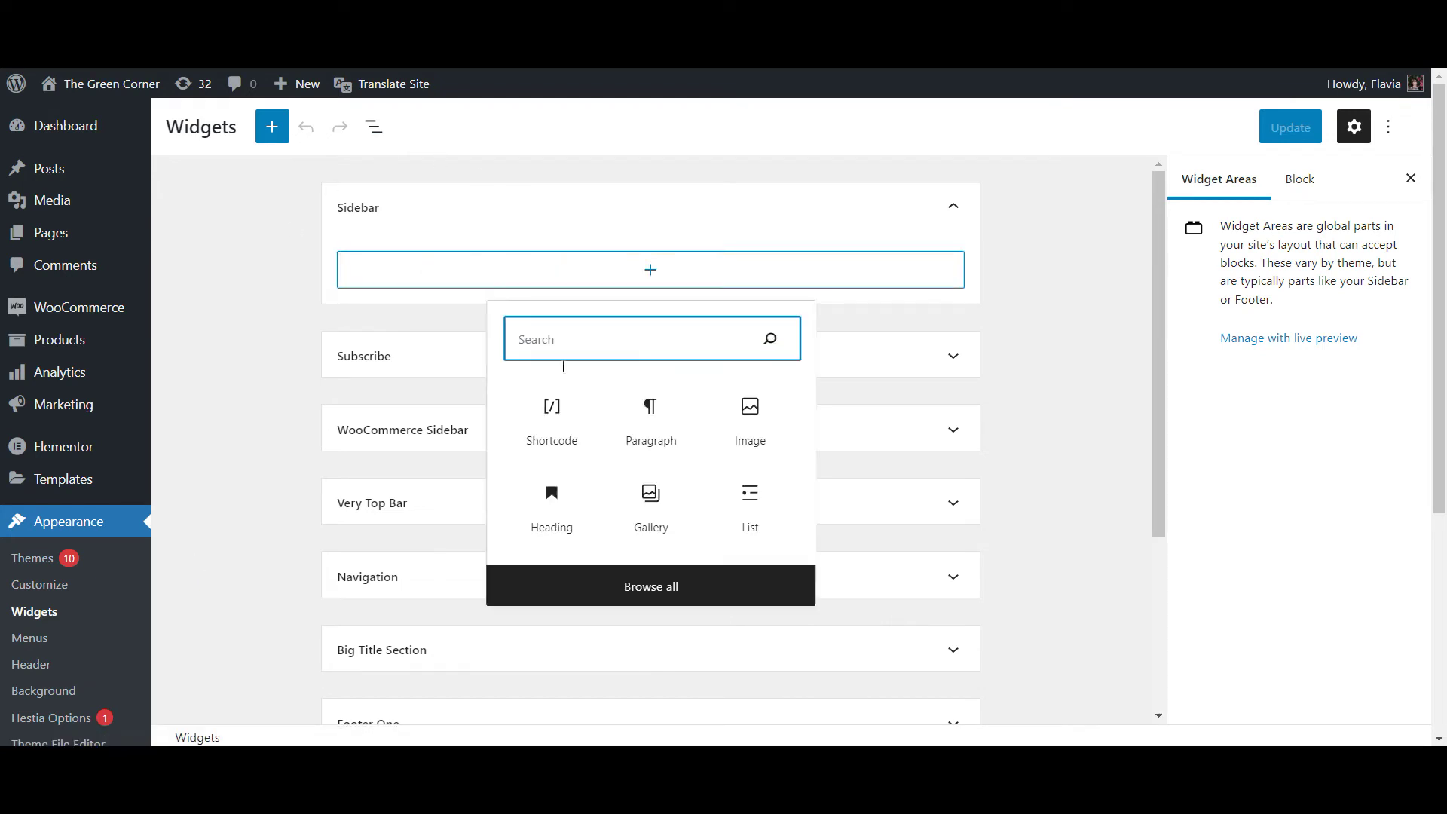
pyautogui.click(554, 429)
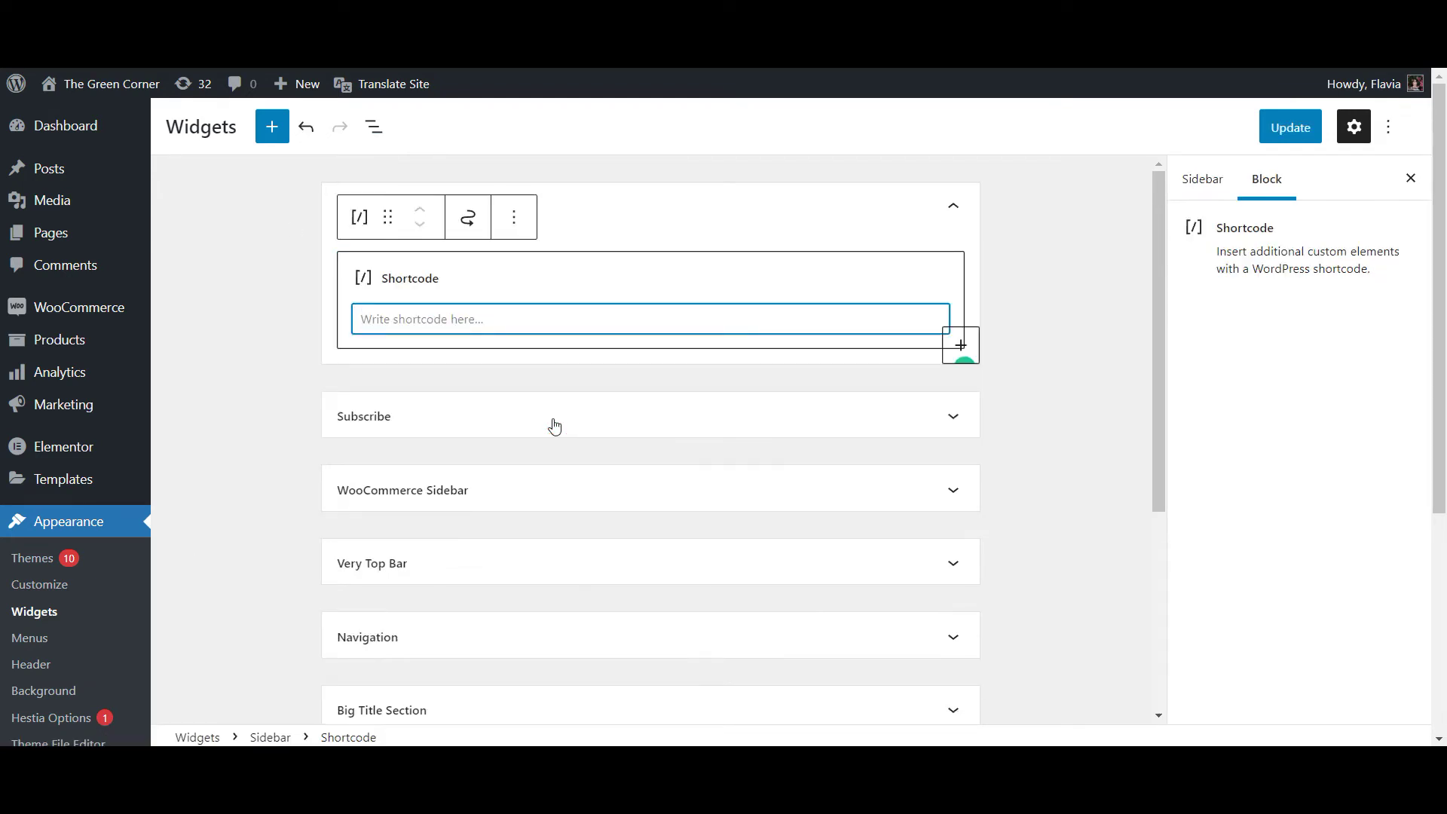
pyautogui.write('[language-switcher]')
pyautogui.click(1288, 141)
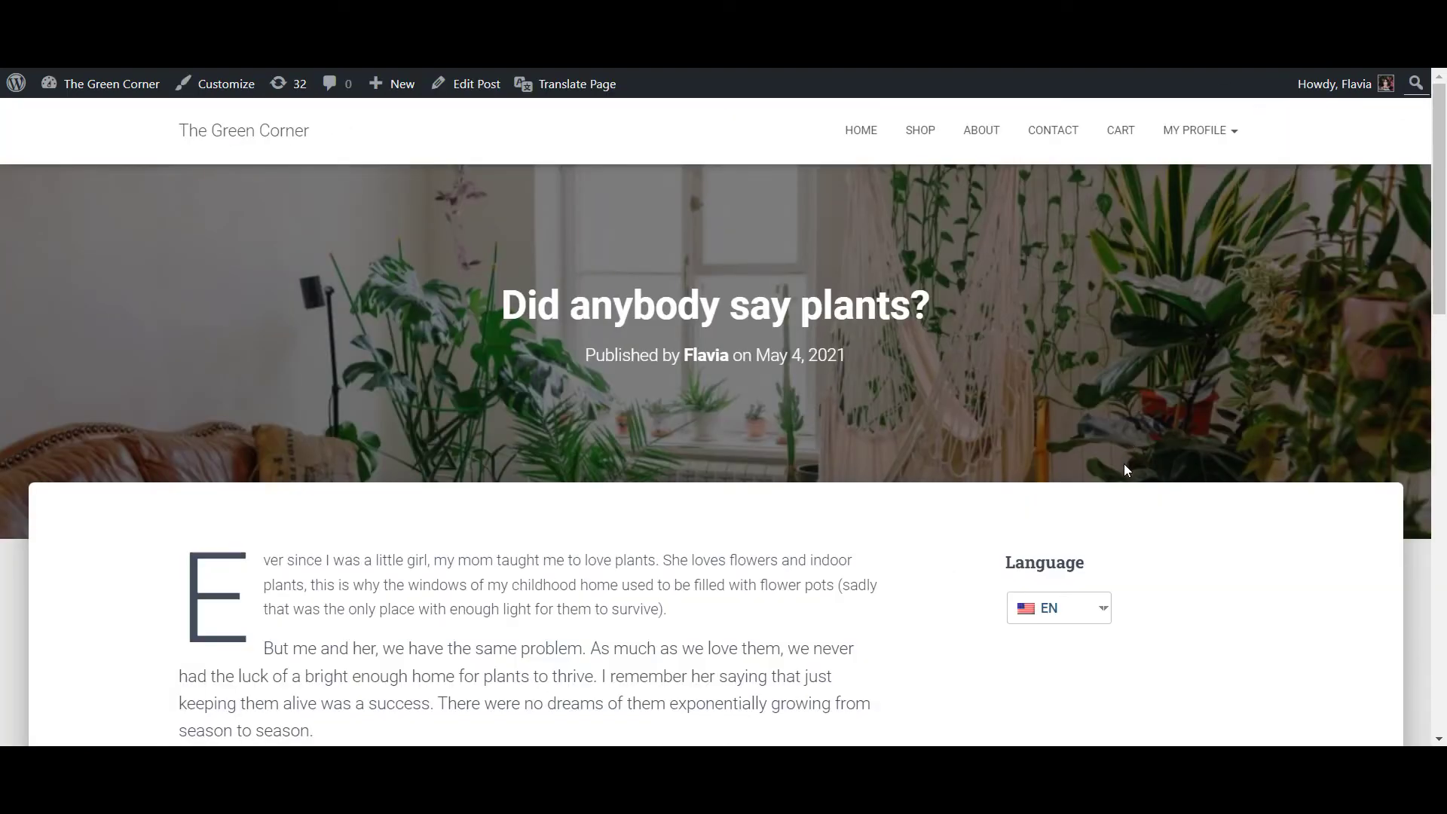
# Scroll down the post to check the new Language switcher
pyautogui.scroll(-1, 1124, 463)
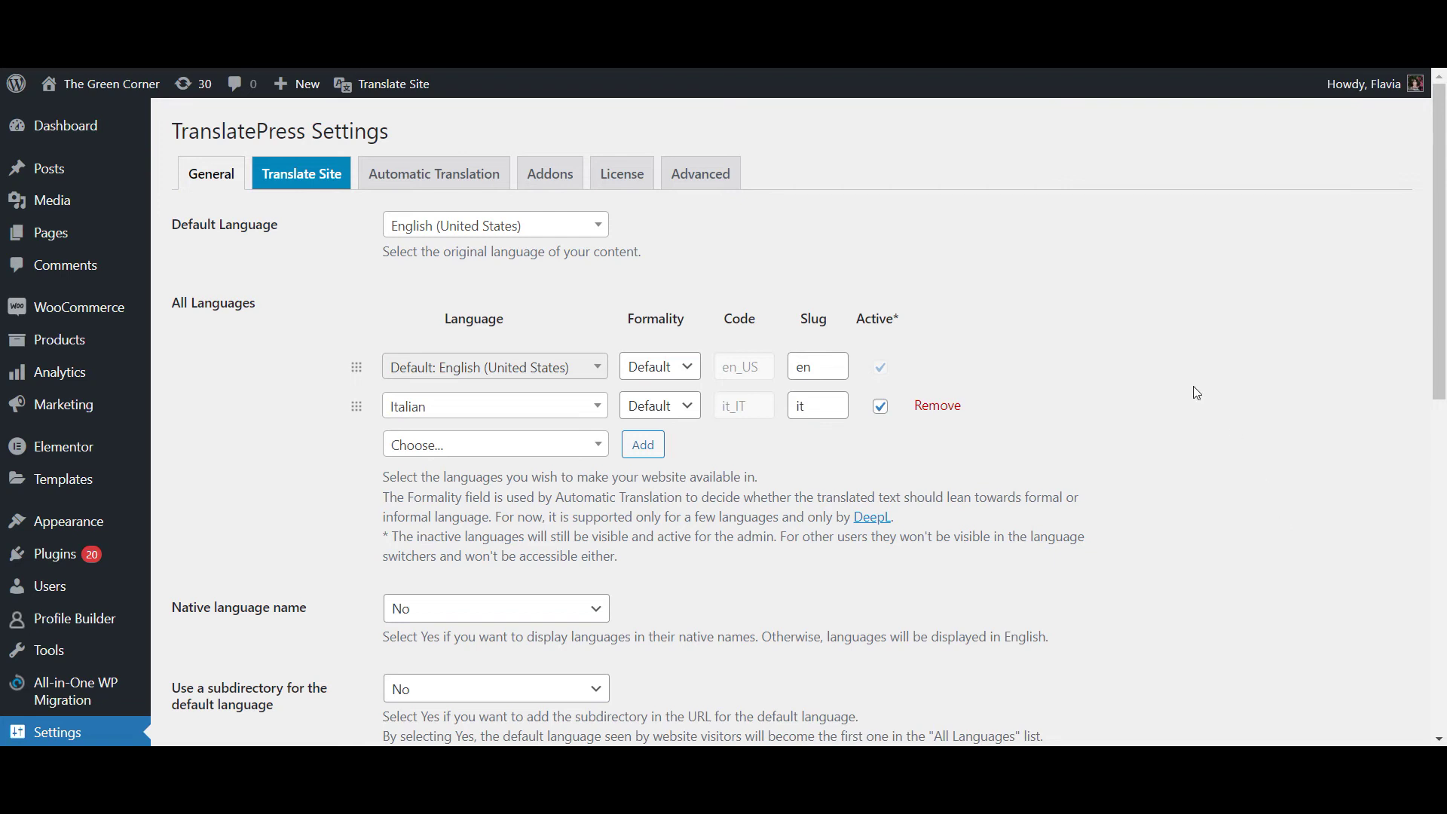
# Set Enable Automatic Translation to Yes with DeepL as the translation engine
pyautogui.click(443, 174)
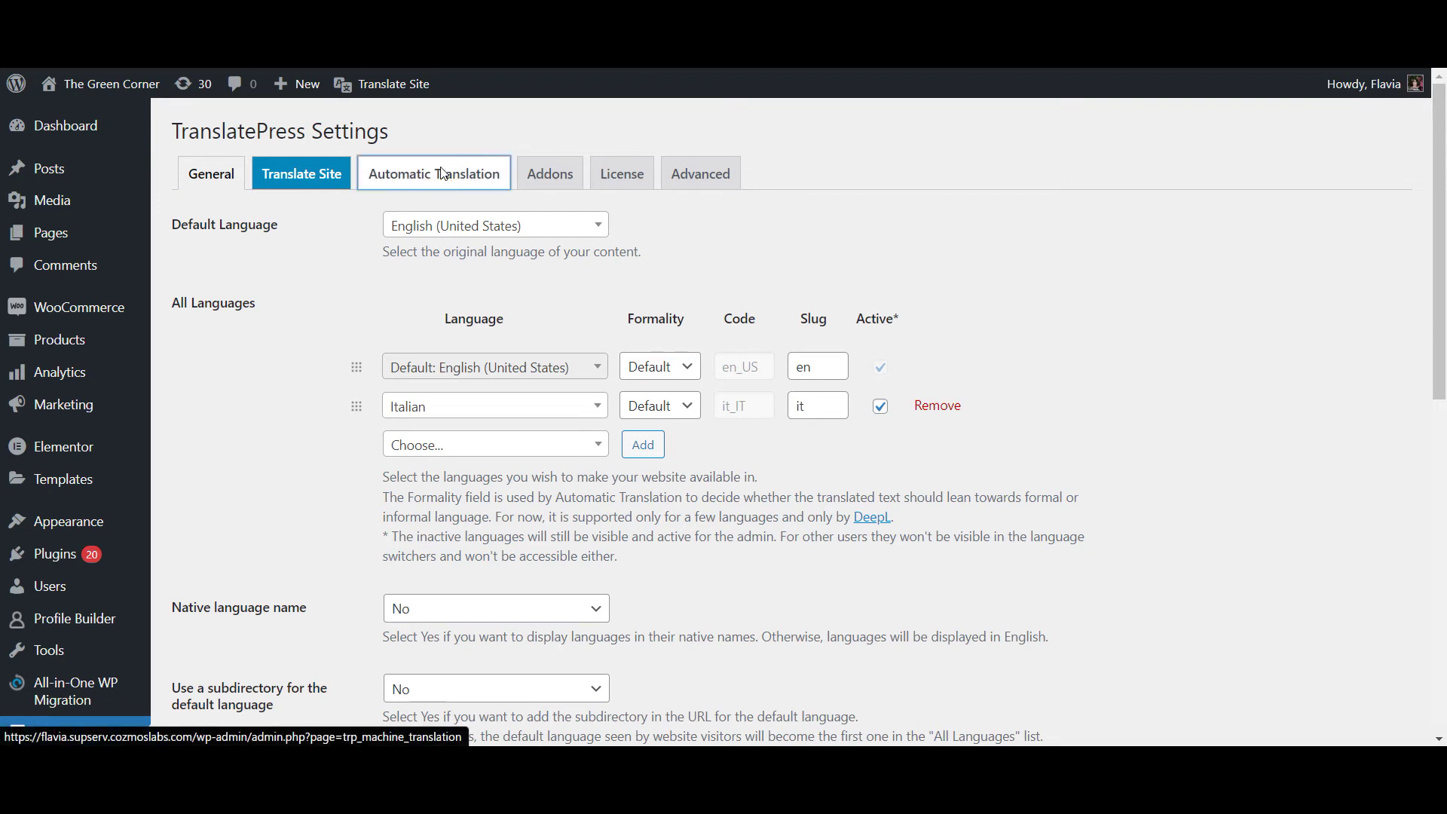
pyautogui.click(423, 224)
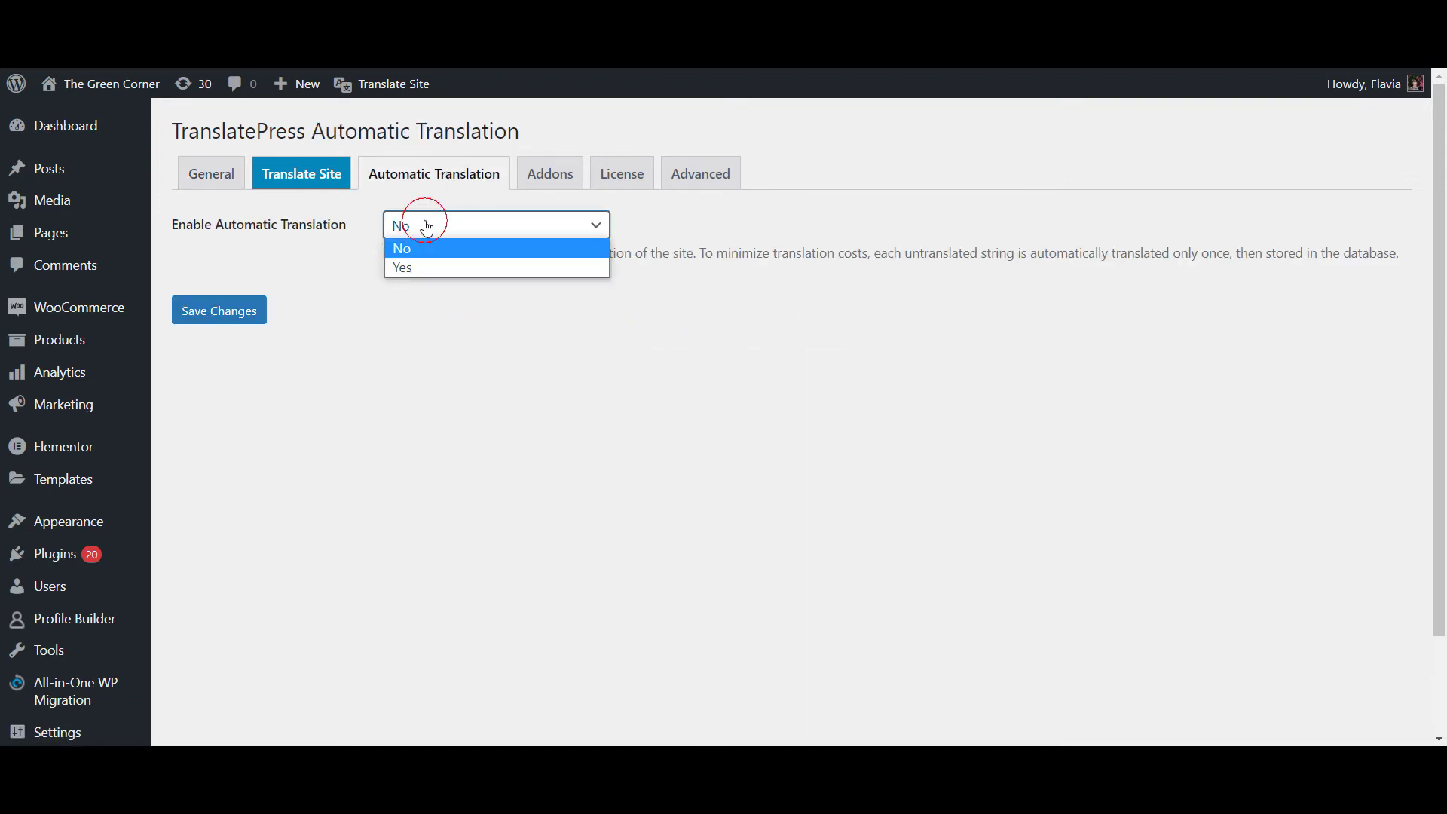
pyautogui.click(424, 264)
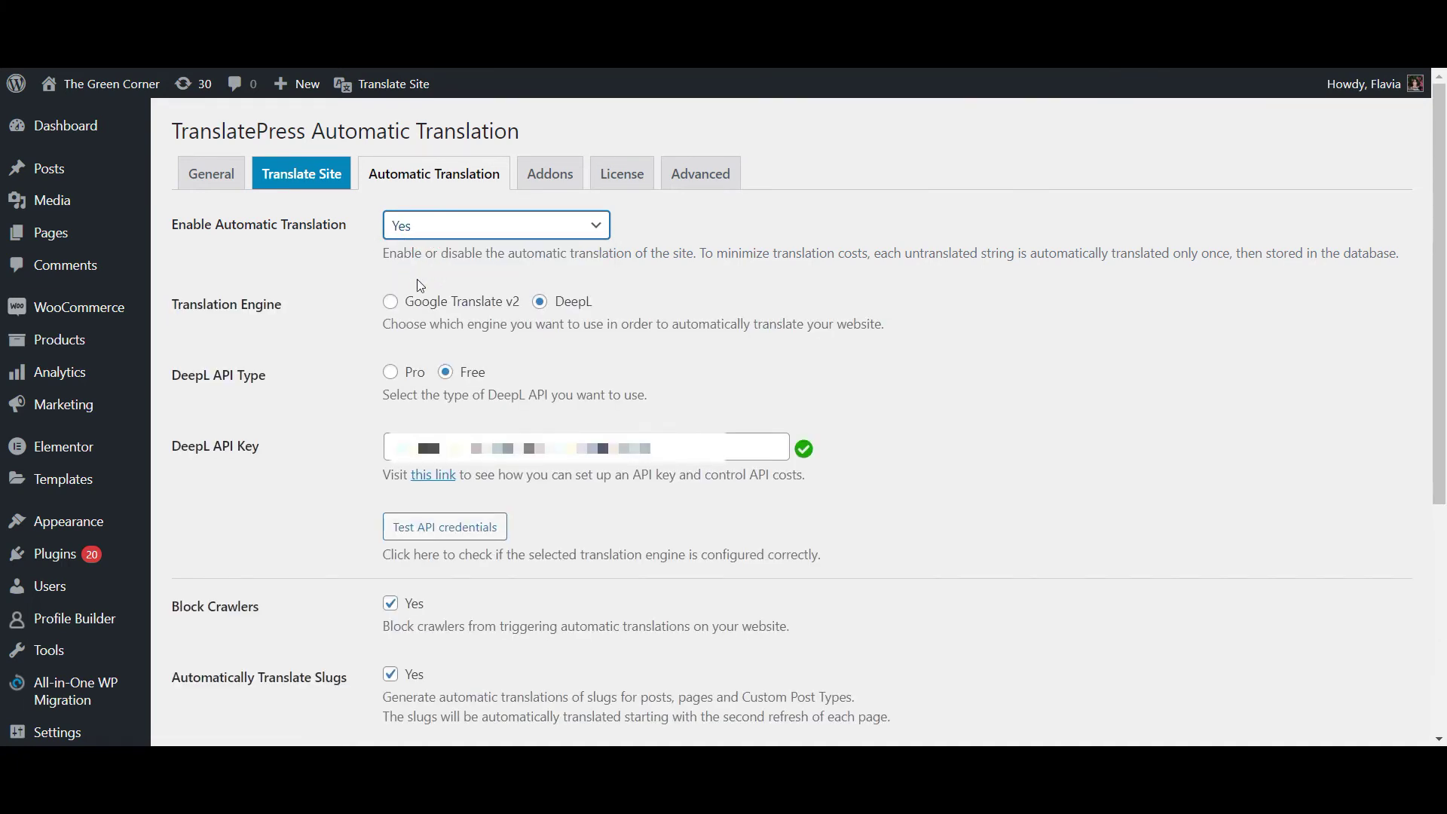
pyautogui.click(390, 302)
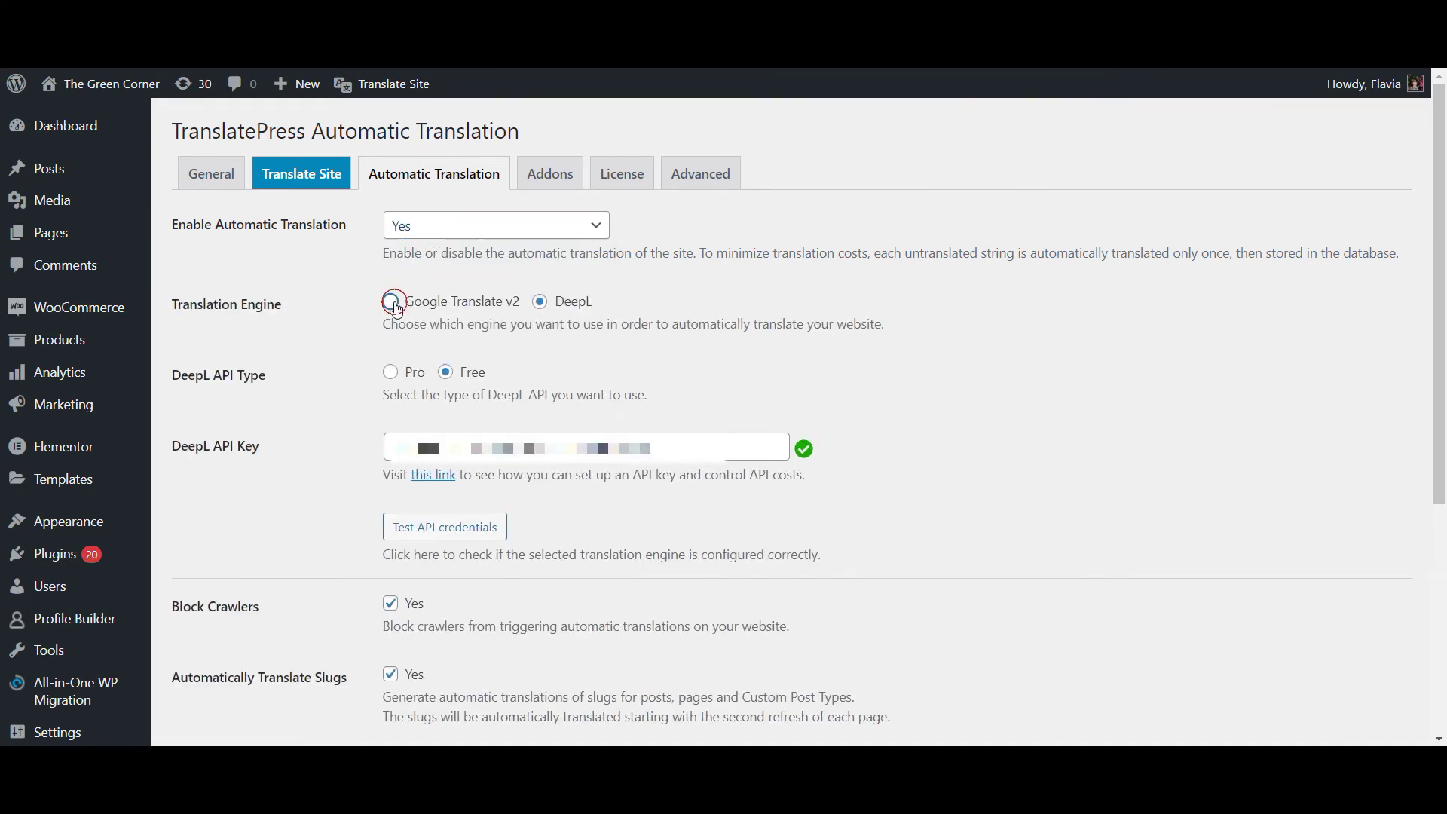
pyautogui.click(541, 303)
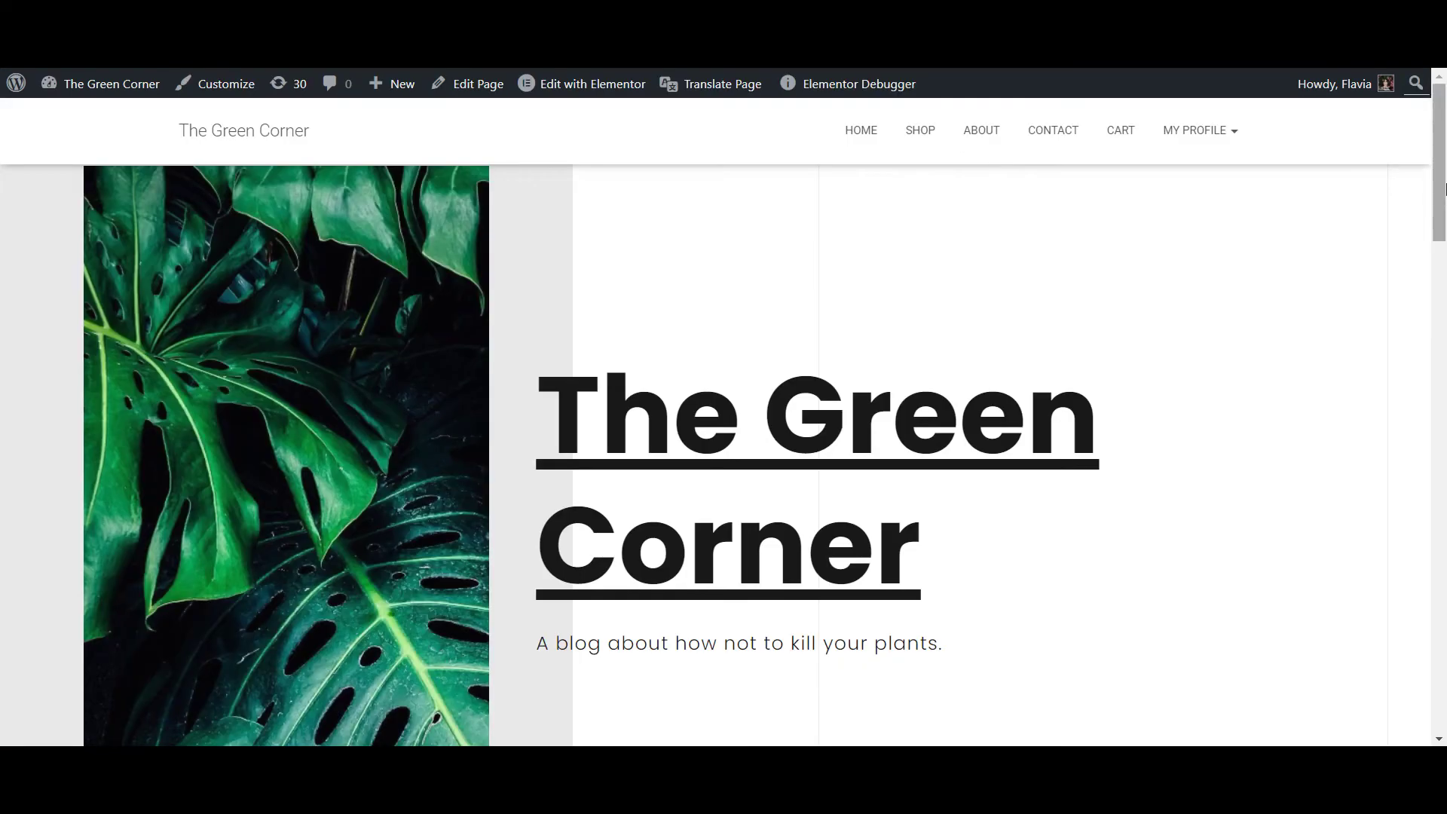
pyautogui.scroll(-15, 954, 496)
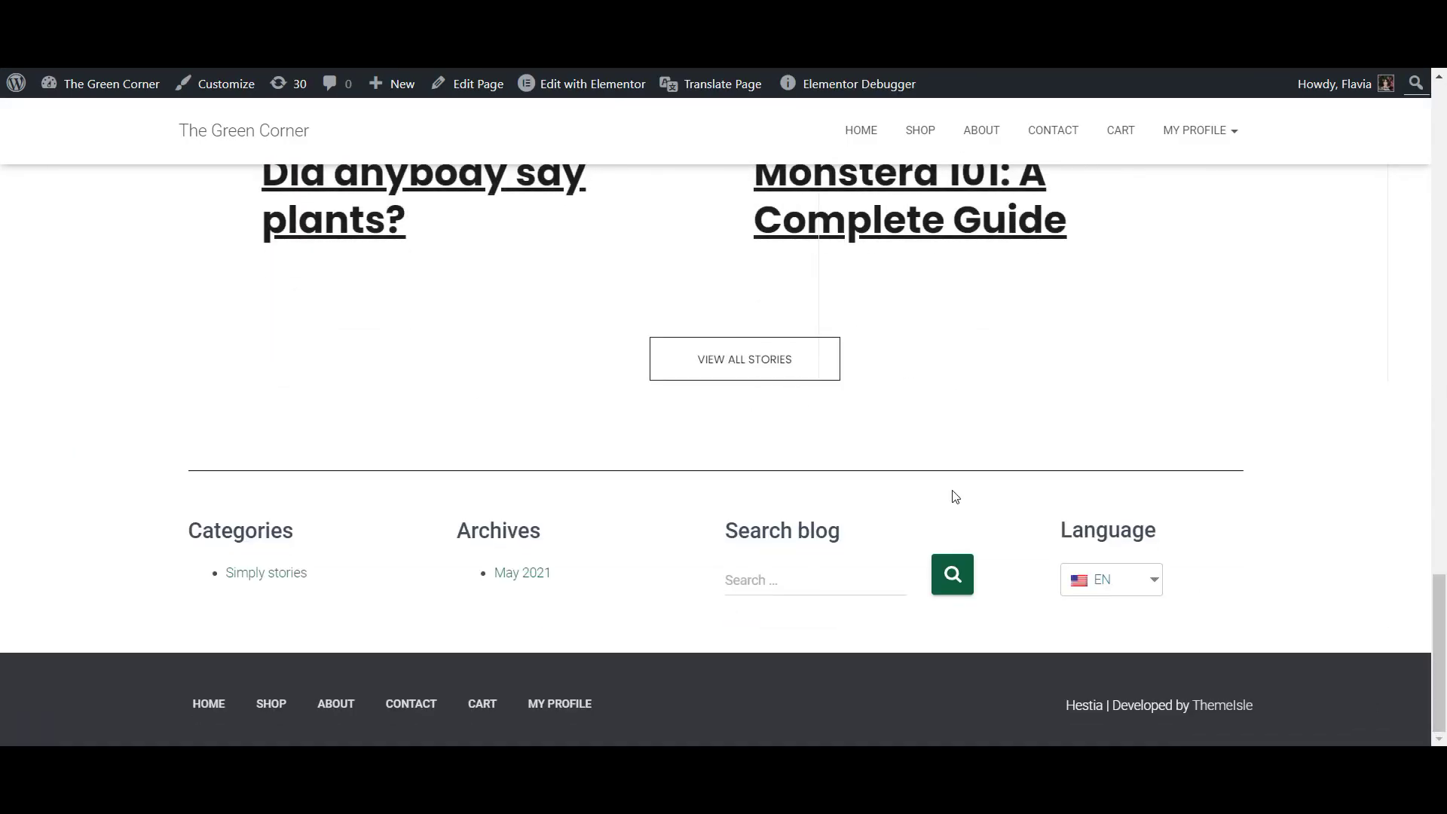
# Switch the front page to IT and scroll down to the translated Lingua footer
pyautogui.moveTo(1153, 591)
pyautogui.click(1089, 614)
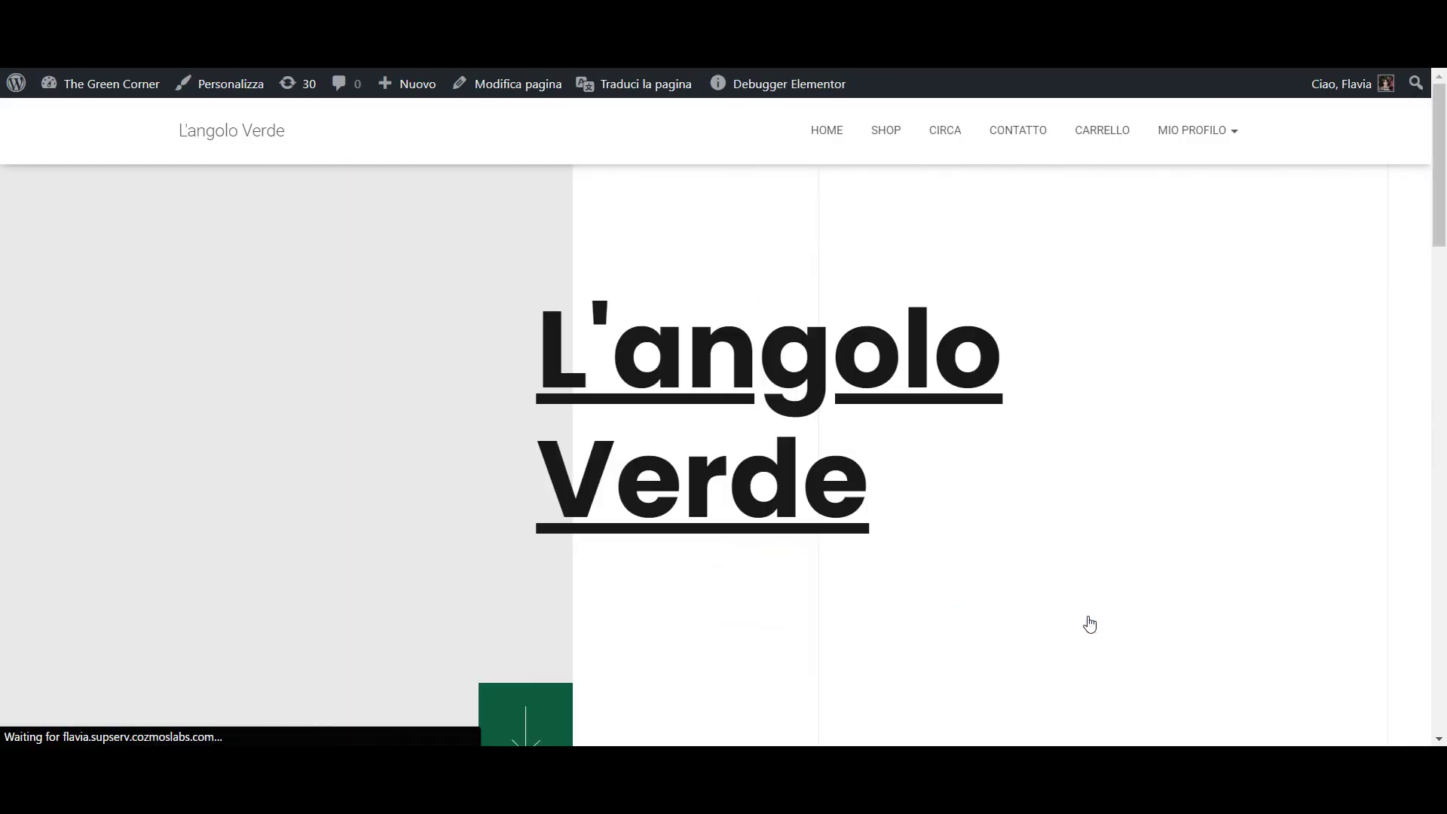
pyautogui.moveTo(1437, 203); pyautogui.dragTo(1443, 664)
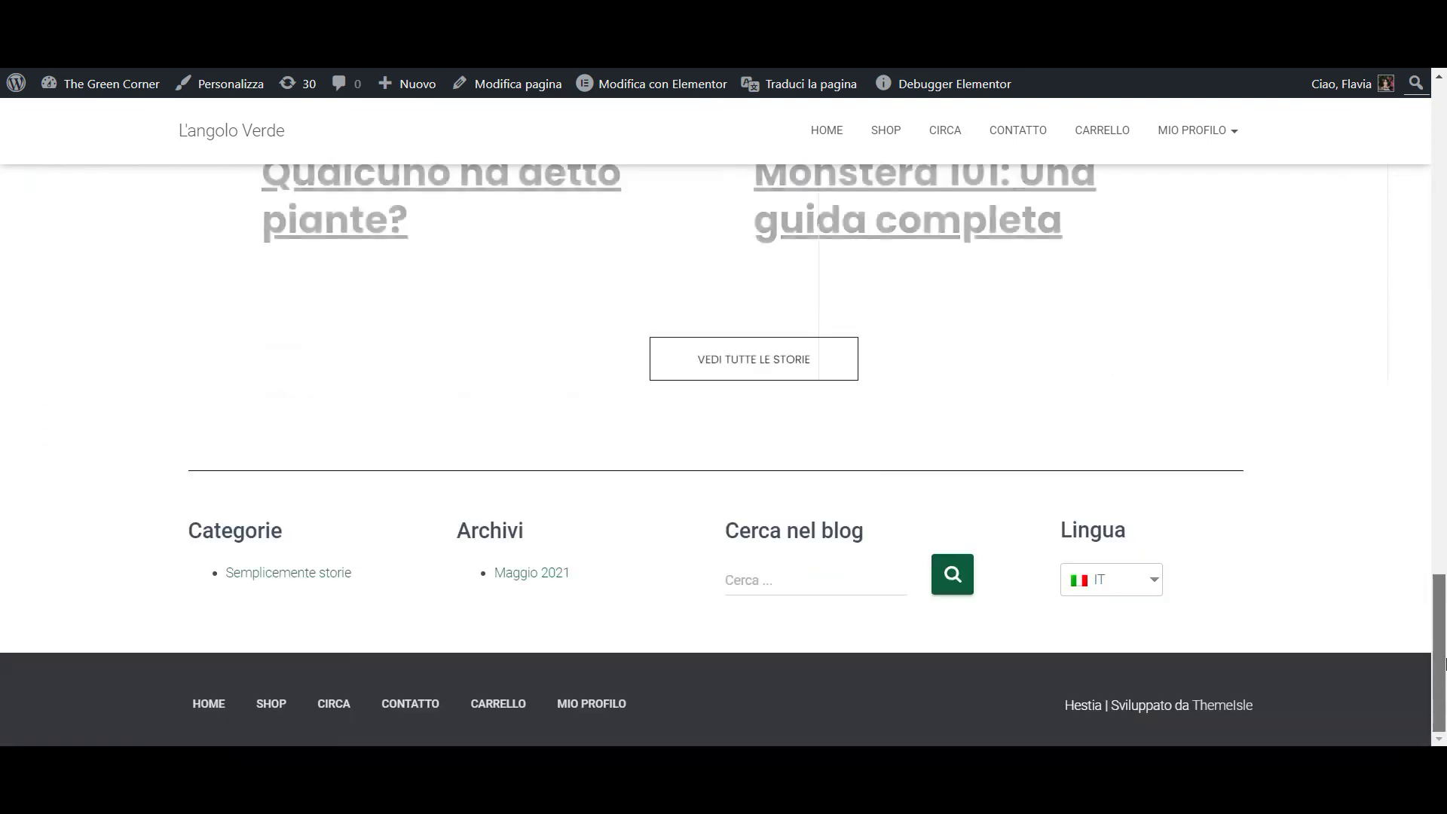
pyautogui.moveTo(1079, 594)
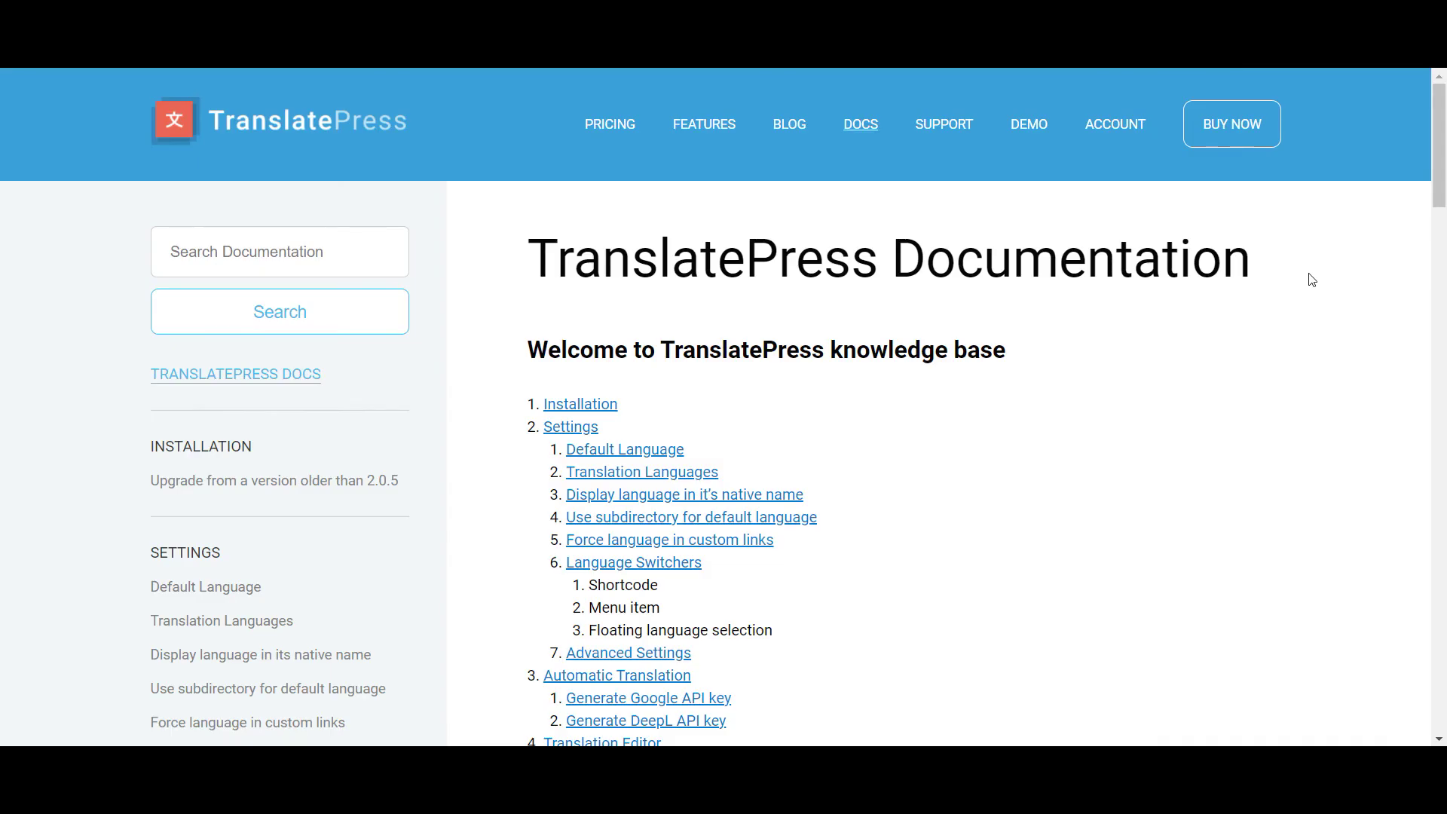
# Scroll through the TranslatePress documentation topics
pyautogui.scroll(-17, 1312, 280)
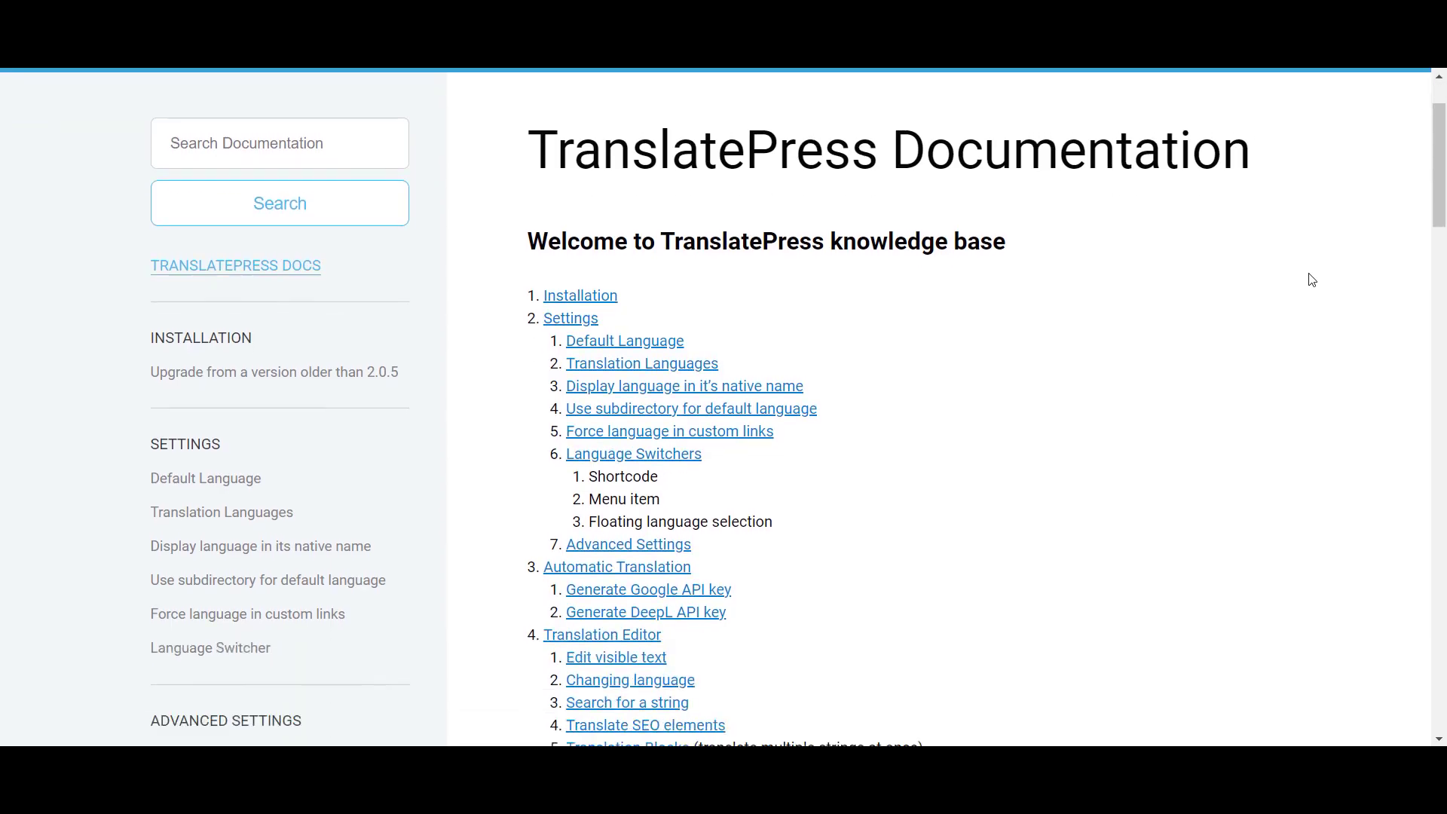
pyautogui.scroll(-5, 1312, 280)
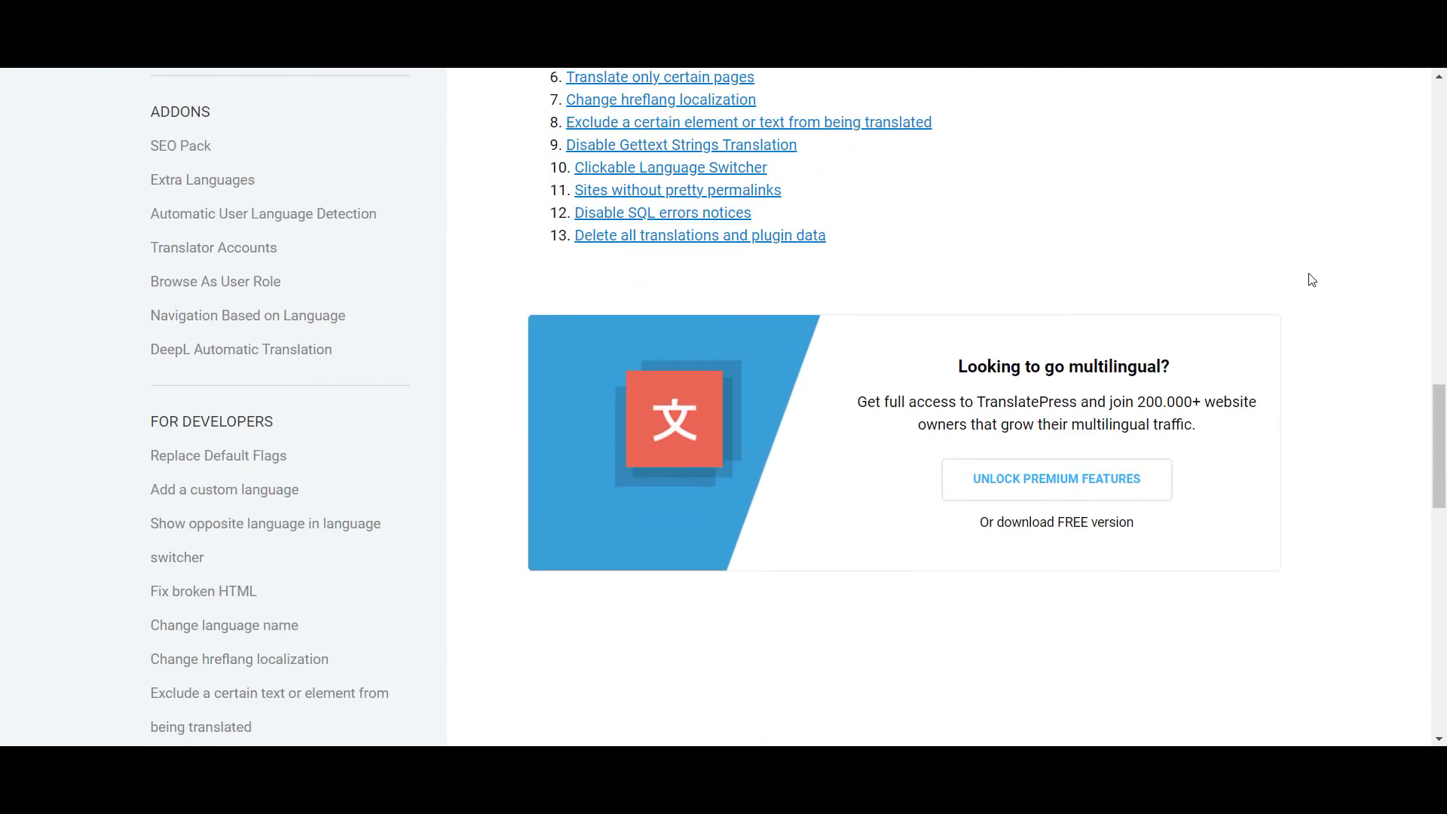
pyautogui.scroll(20, 1313, 281)
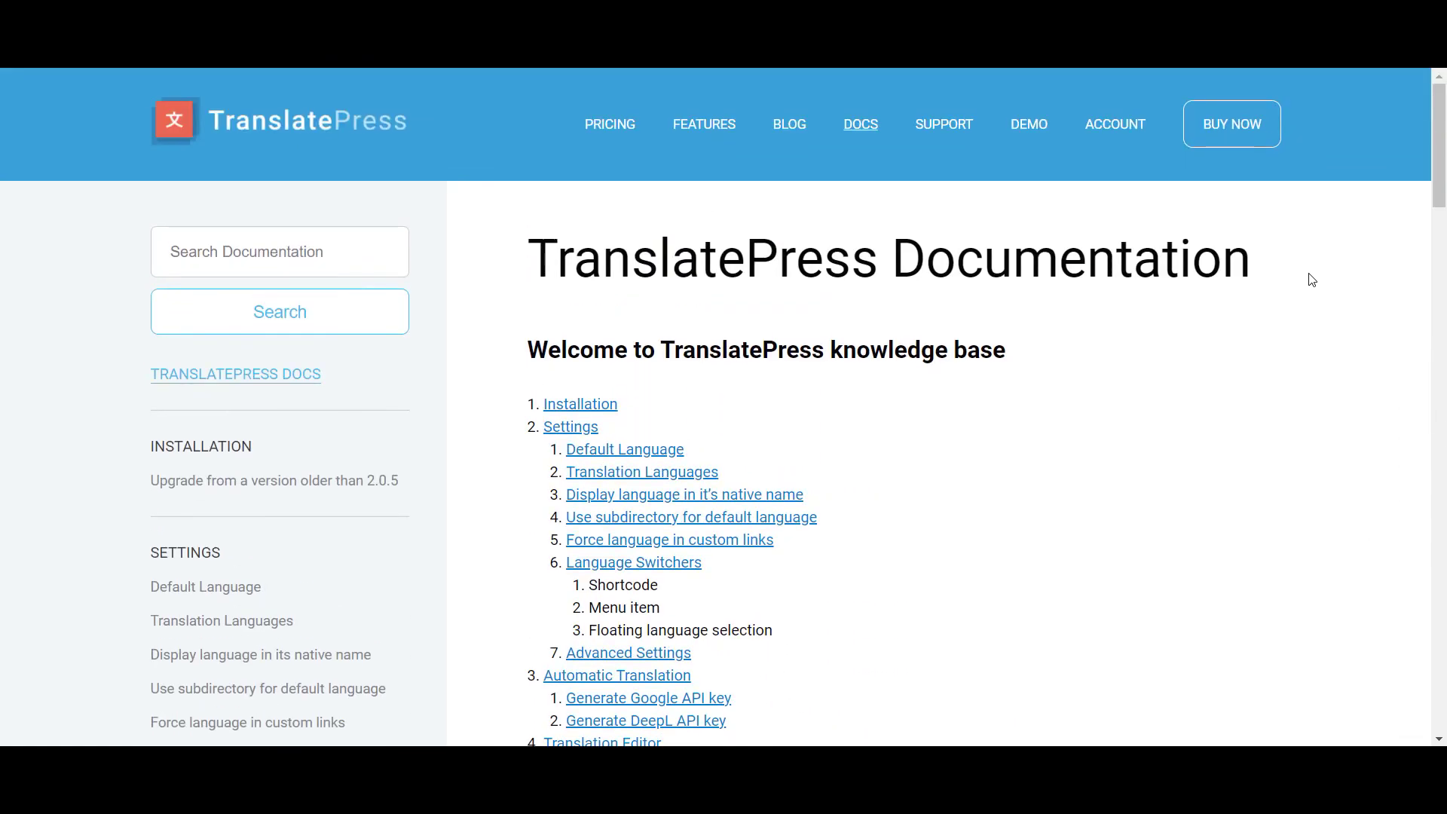